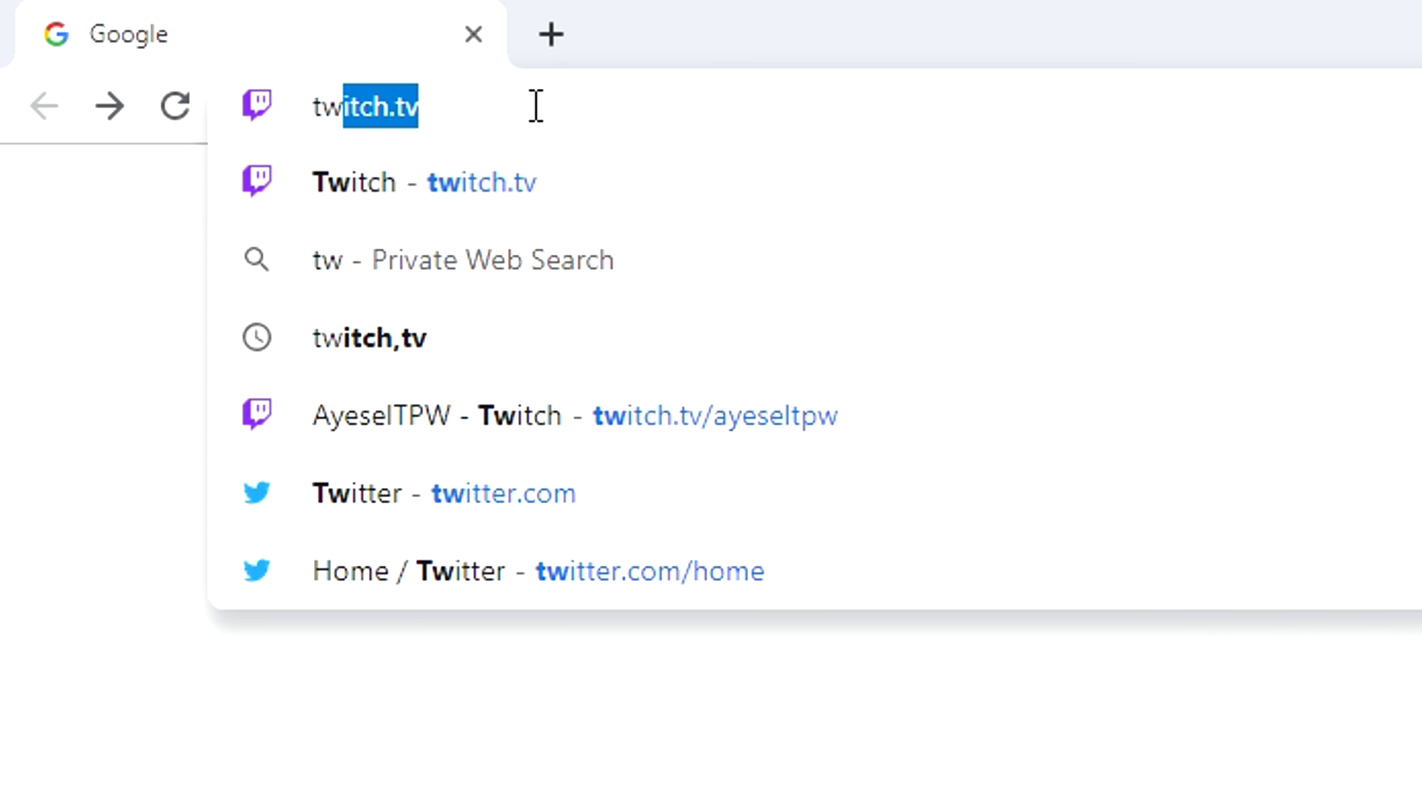
Load the Twitch Discover home page with its recommended live channels and categories.
{"action": "key", "text": "Return"}
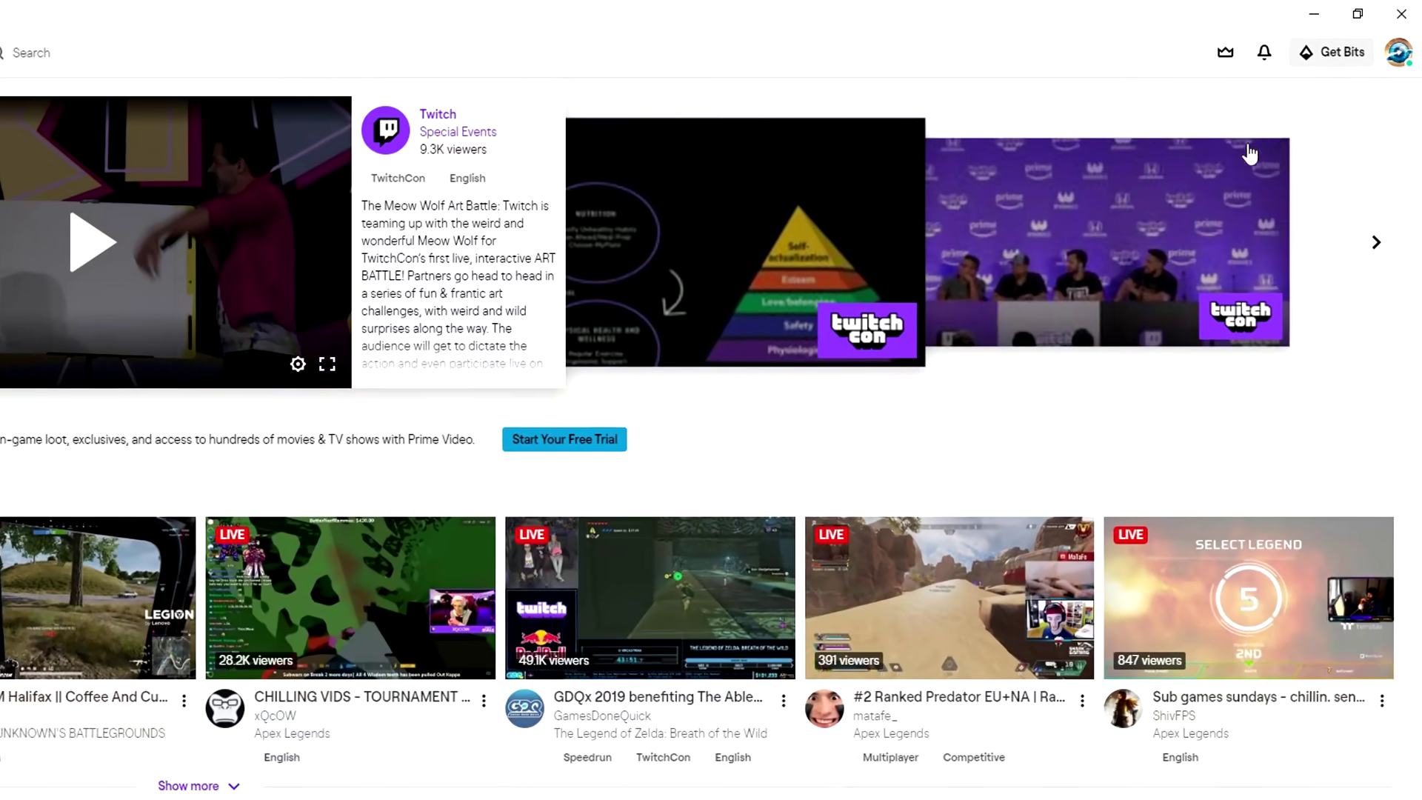
Turn on Dark Theme from the avatar's account menu, then close the menu.
{"action": "left_click", "coordinate": [1399, 58]}
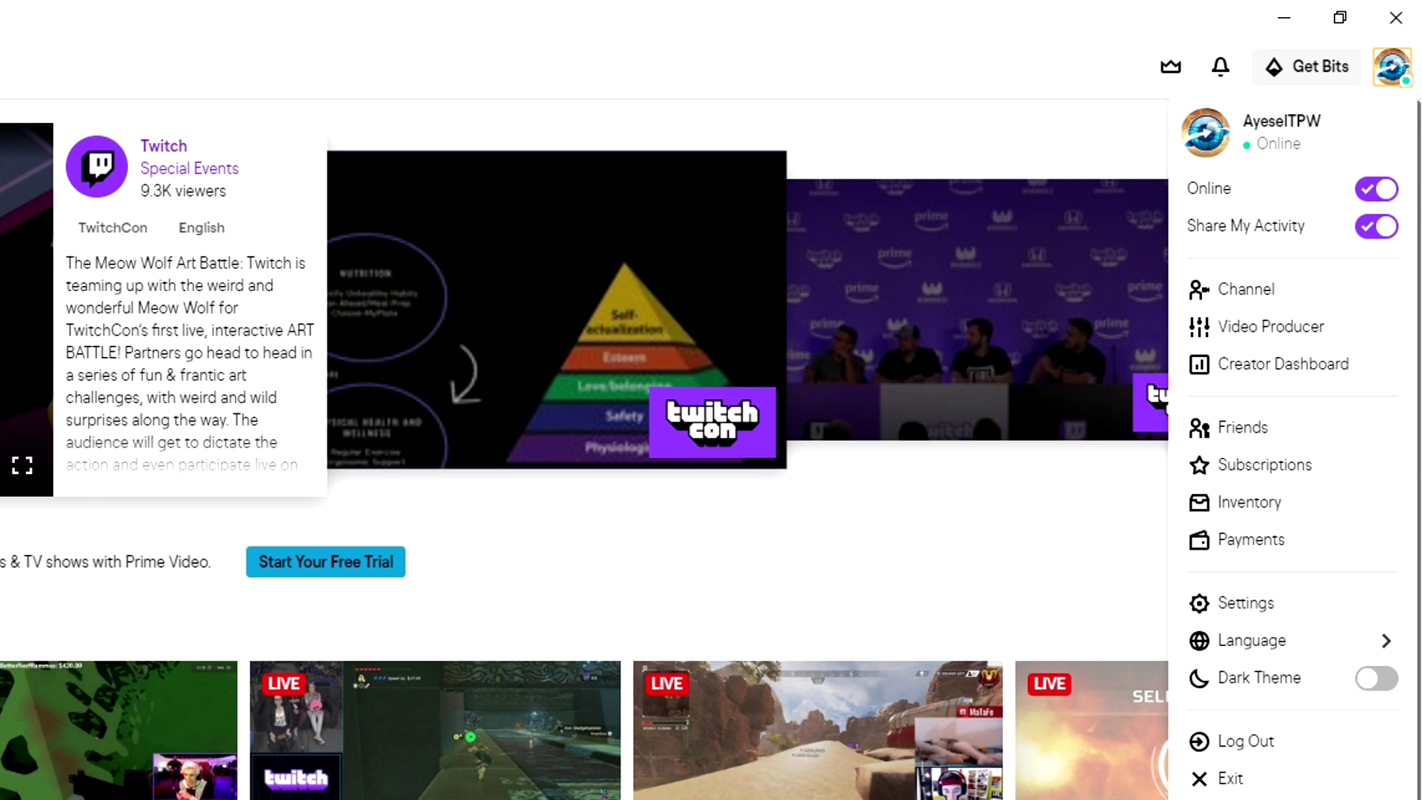
{"action": "left_click", "coordinate": [1375, 680]}
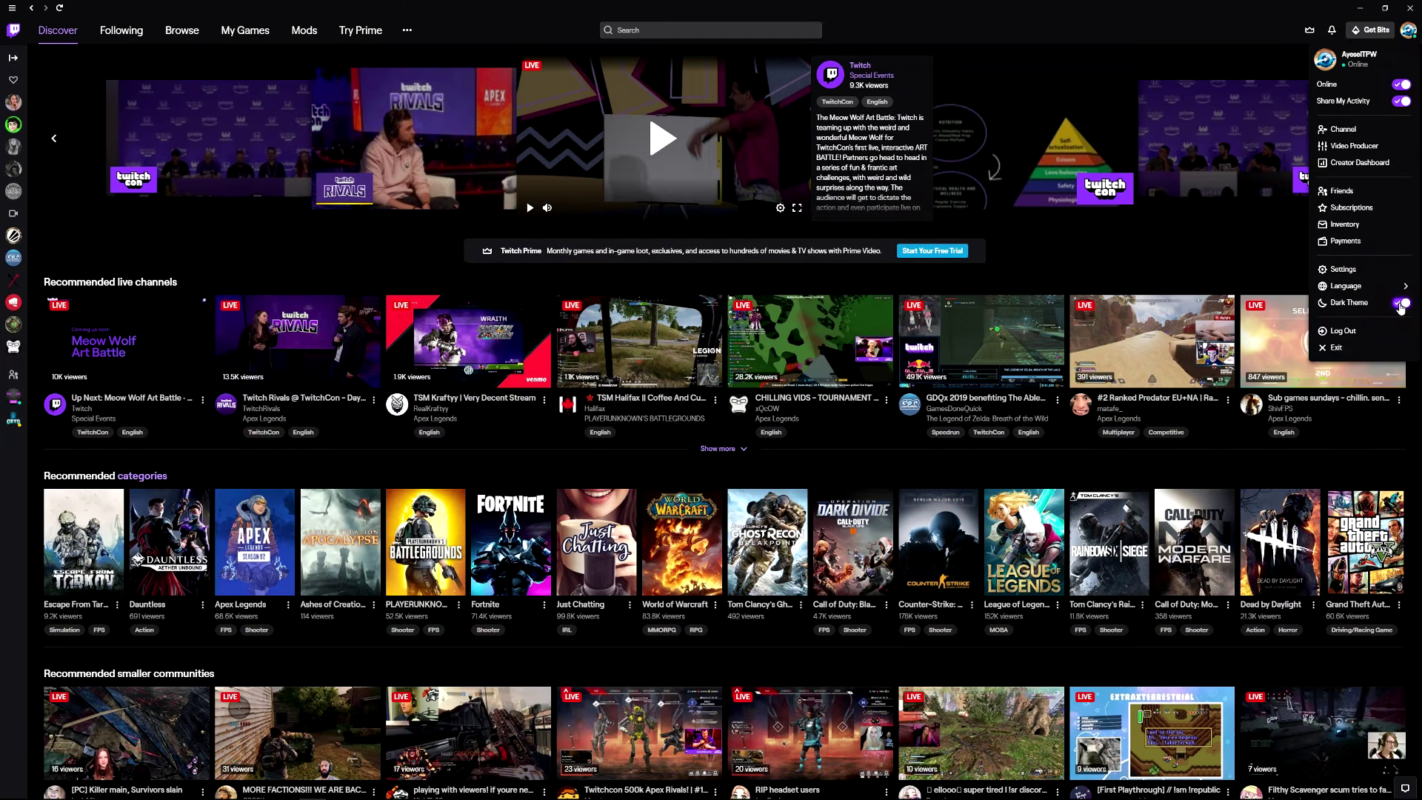
{"action": "left_click", "coordinate": [981, 57]}
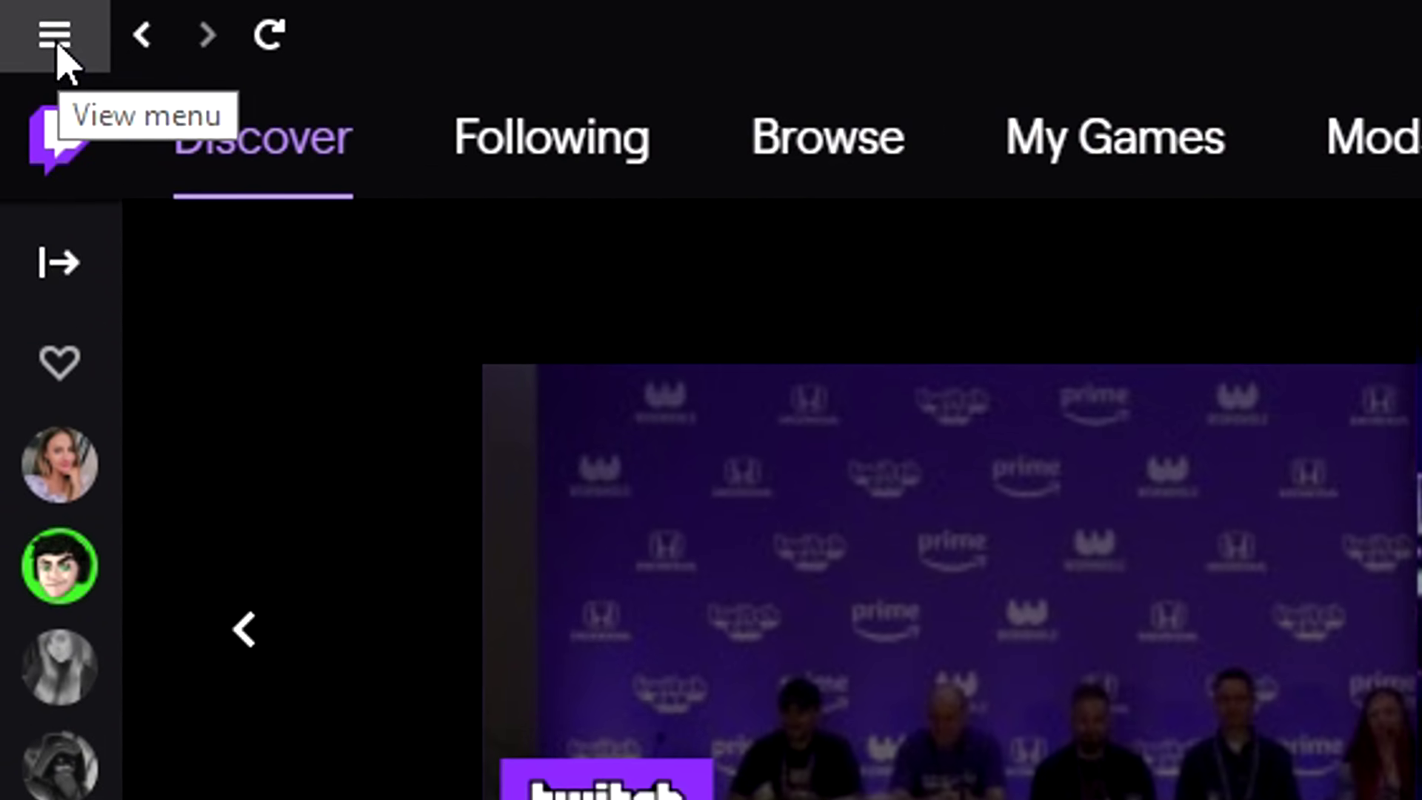
Open File > Settings from the main menu, leaving Software Rendering Mode switched off.
{"action": "left_click", "coordinate": [57, 46]}
{"action": "mouse_move", "coordinate": [252, 100]}
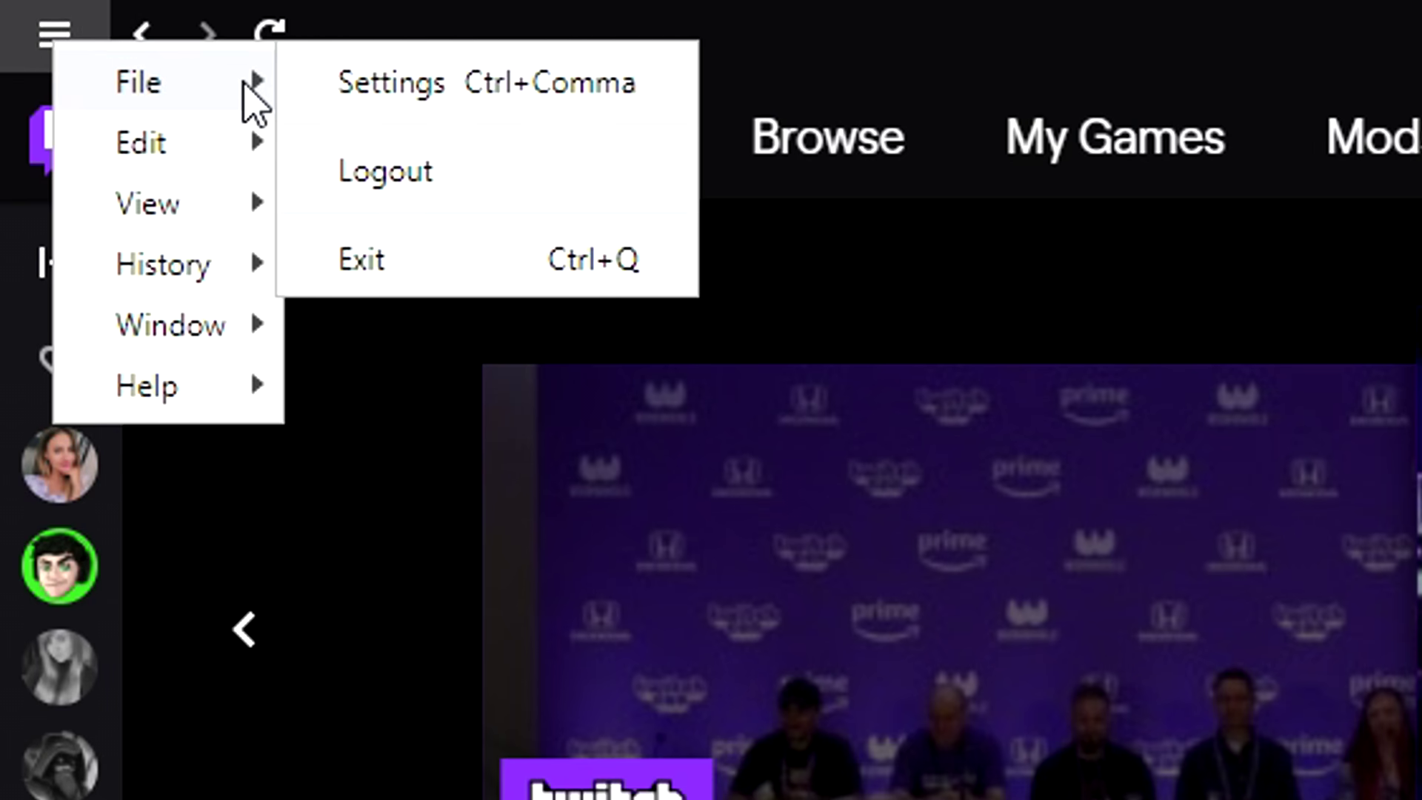
{"action": "left_click", "coordinate": [406, 87]}
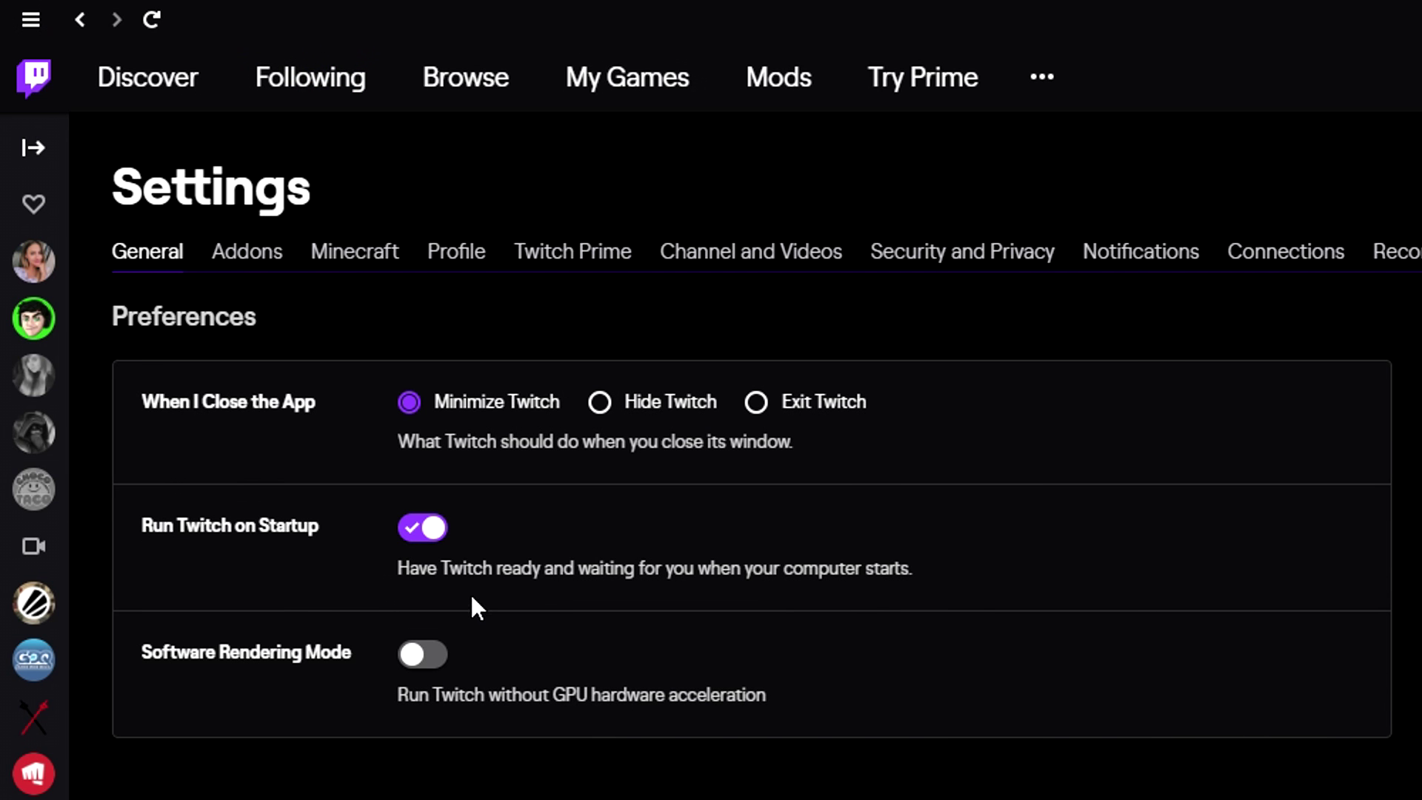
{"action": "left_click", "coordinate": [420, 659]}
{"action": "left_click", "coordinate": [420, 659]}
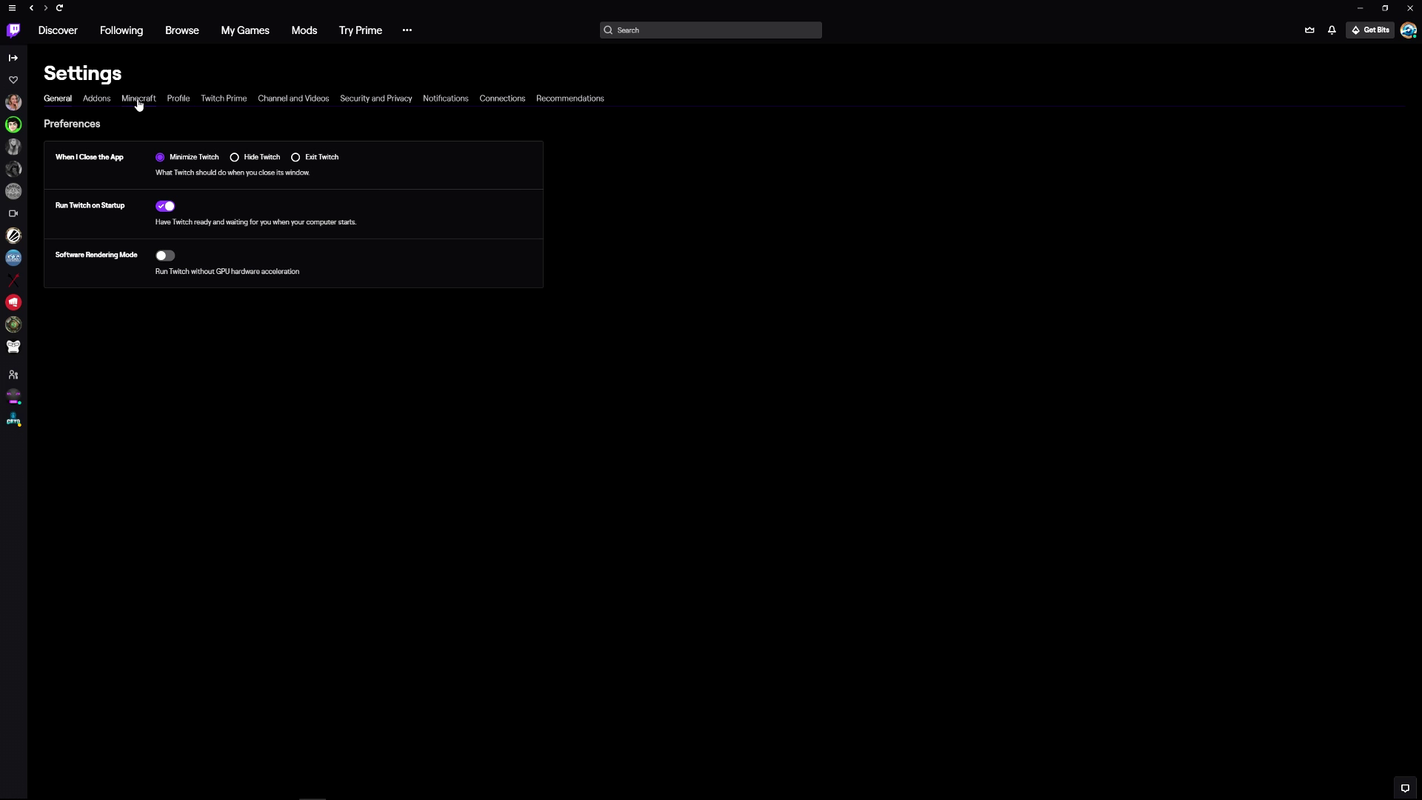
In the Minecraft settings, enter 1920 × 1080 and enable Use Desktop Resolution.
{"action": "left_click", "coordinate": [138, 105]}
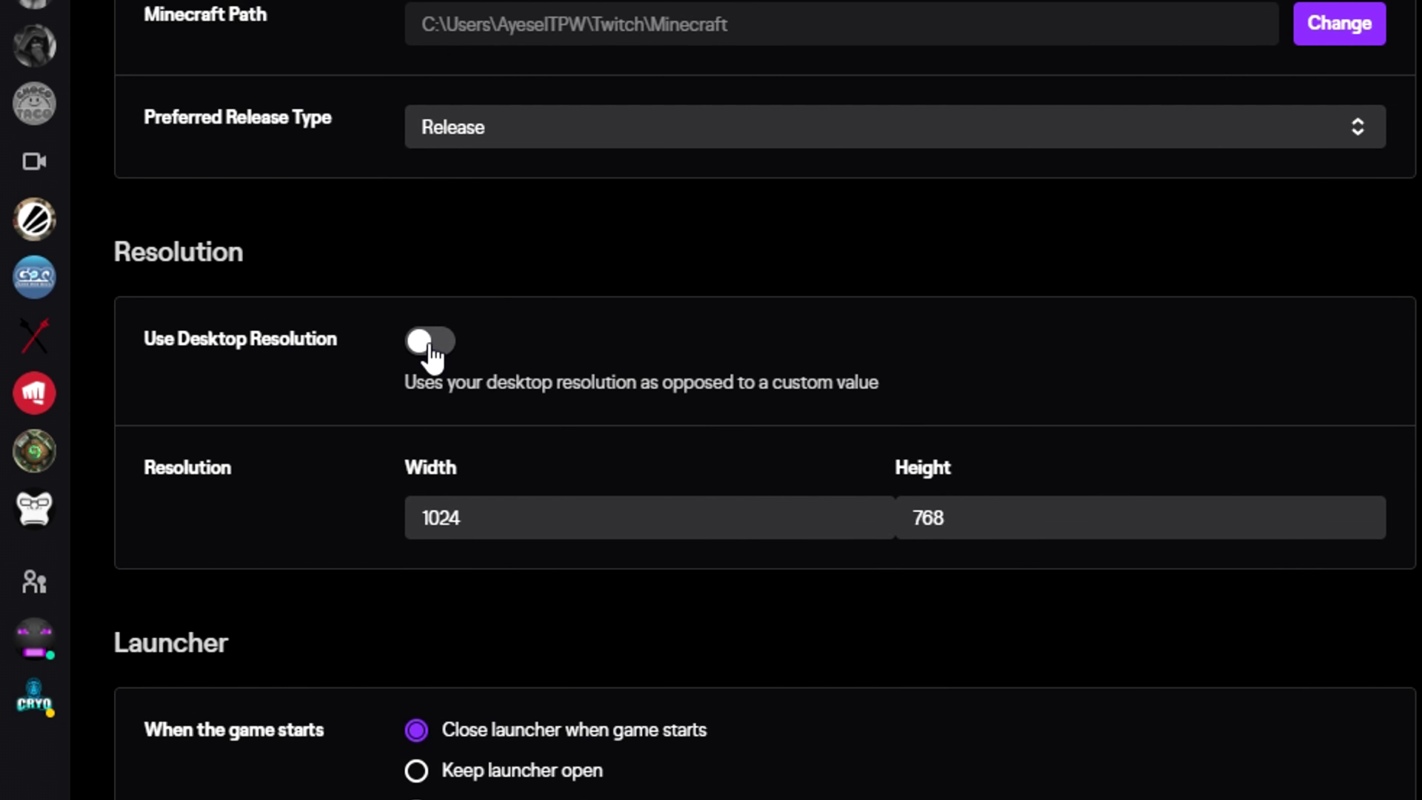
{"action": "left_click", "coordinate": [430, 342]}
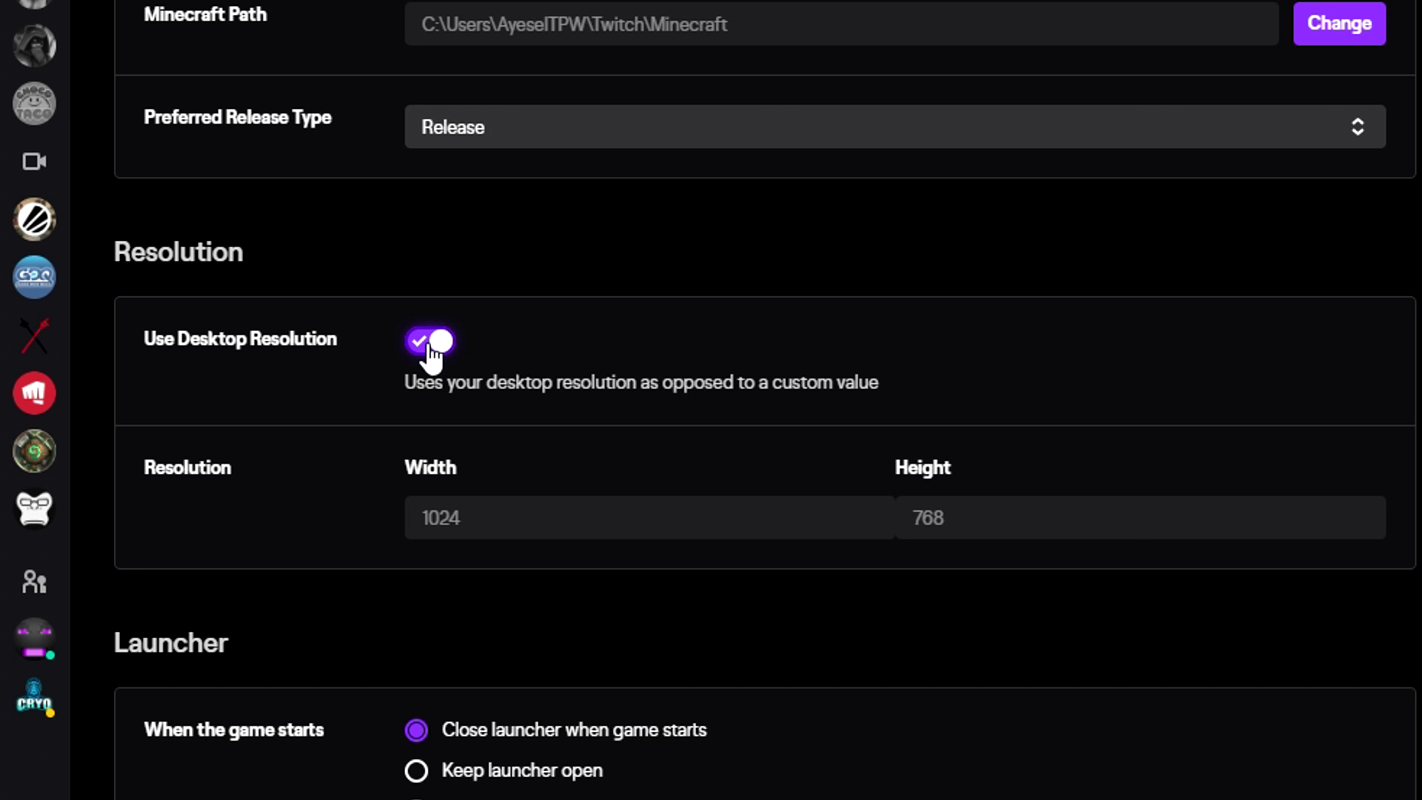
{"action": "left_click", "coordinate": [433, 345]}
{"action": "key", "text": "Tab"}
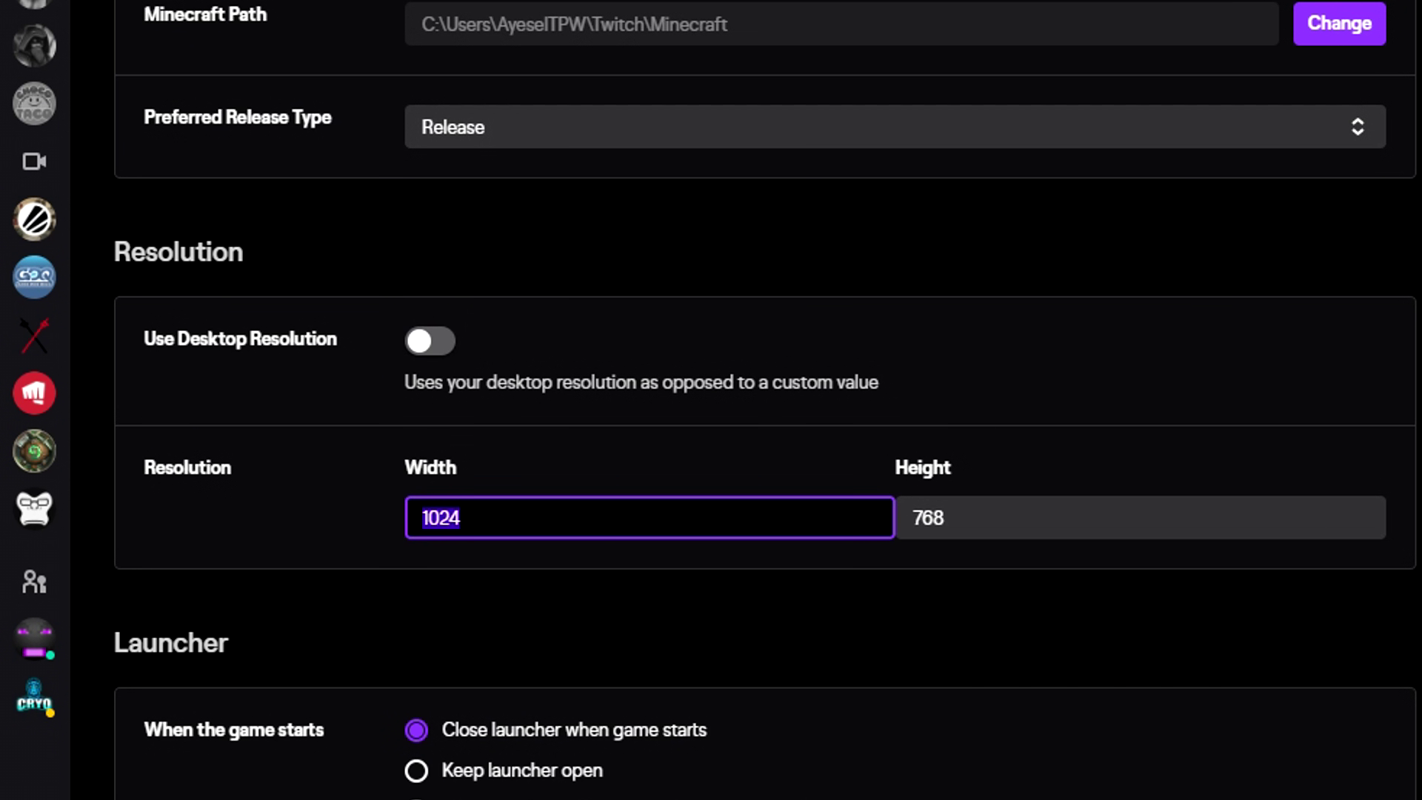
{"action": "type", "text": "1920"}
{"action": "key", "text": "Tab"}
{"action": "type", "text": "1080"}
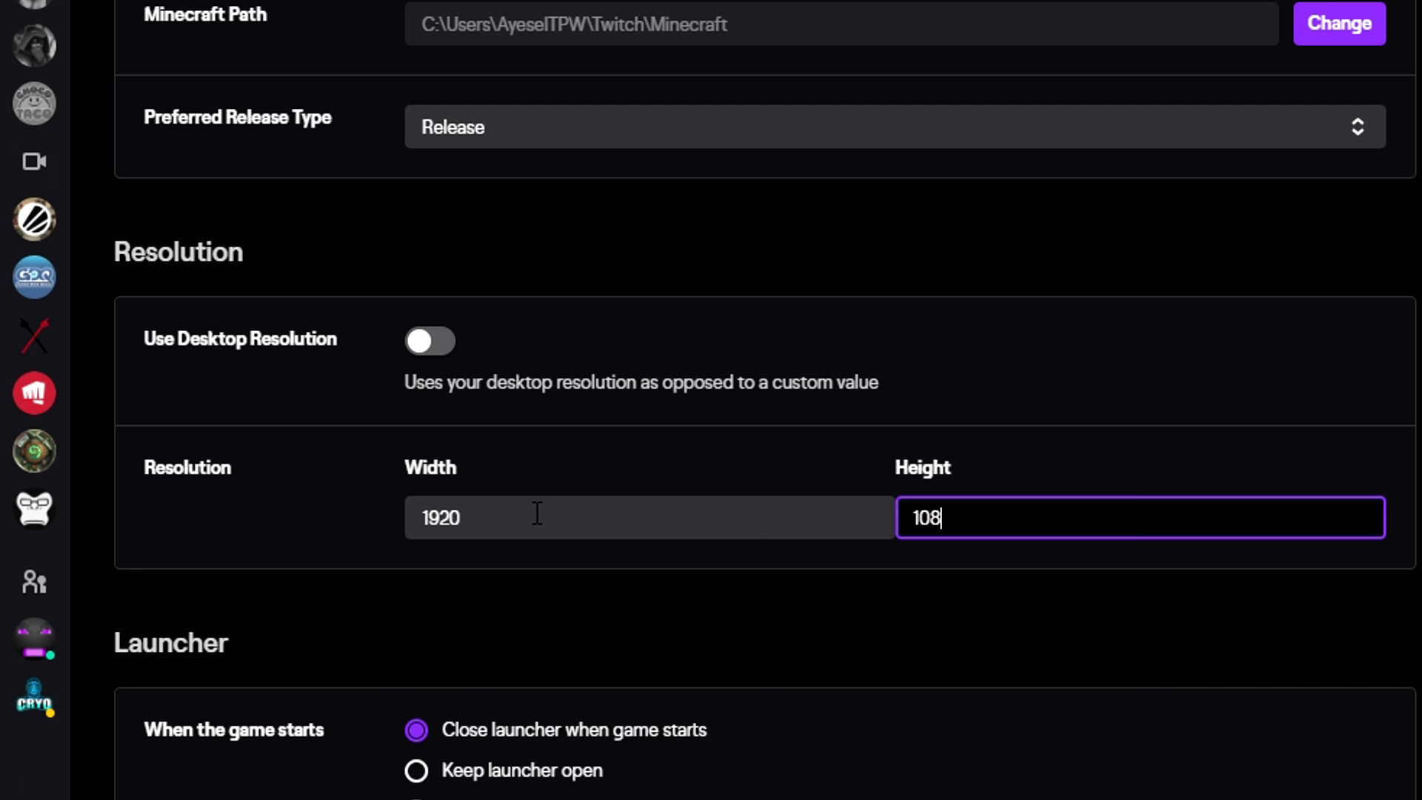
{"action": "left_click", "coordinate": [430, 340]}
{"action": "scroll", "coordinate": [440, 483], "scroll_direction": "down", "scroll_amount": 2}
Raise the Java Allocated Memory slider to 8192 MB, then go to the Mods page.
{"action": "scroll", "coordinate": [443, 492], "scroll_direction": "down", "scroll_amount": 5}
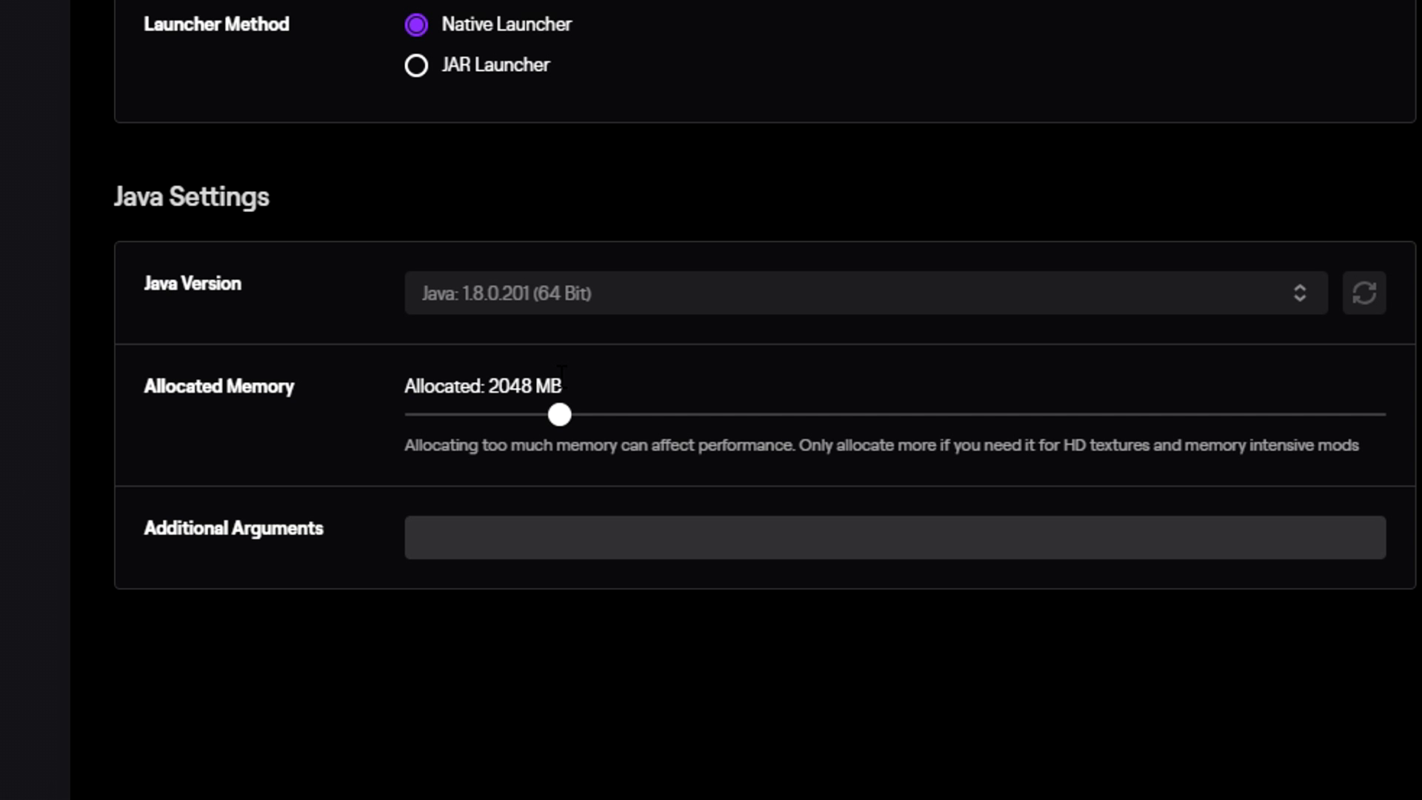
{"action": "left_click_drag", "start_coordinate": [559, 414], "coordinate": [1047, 414]}
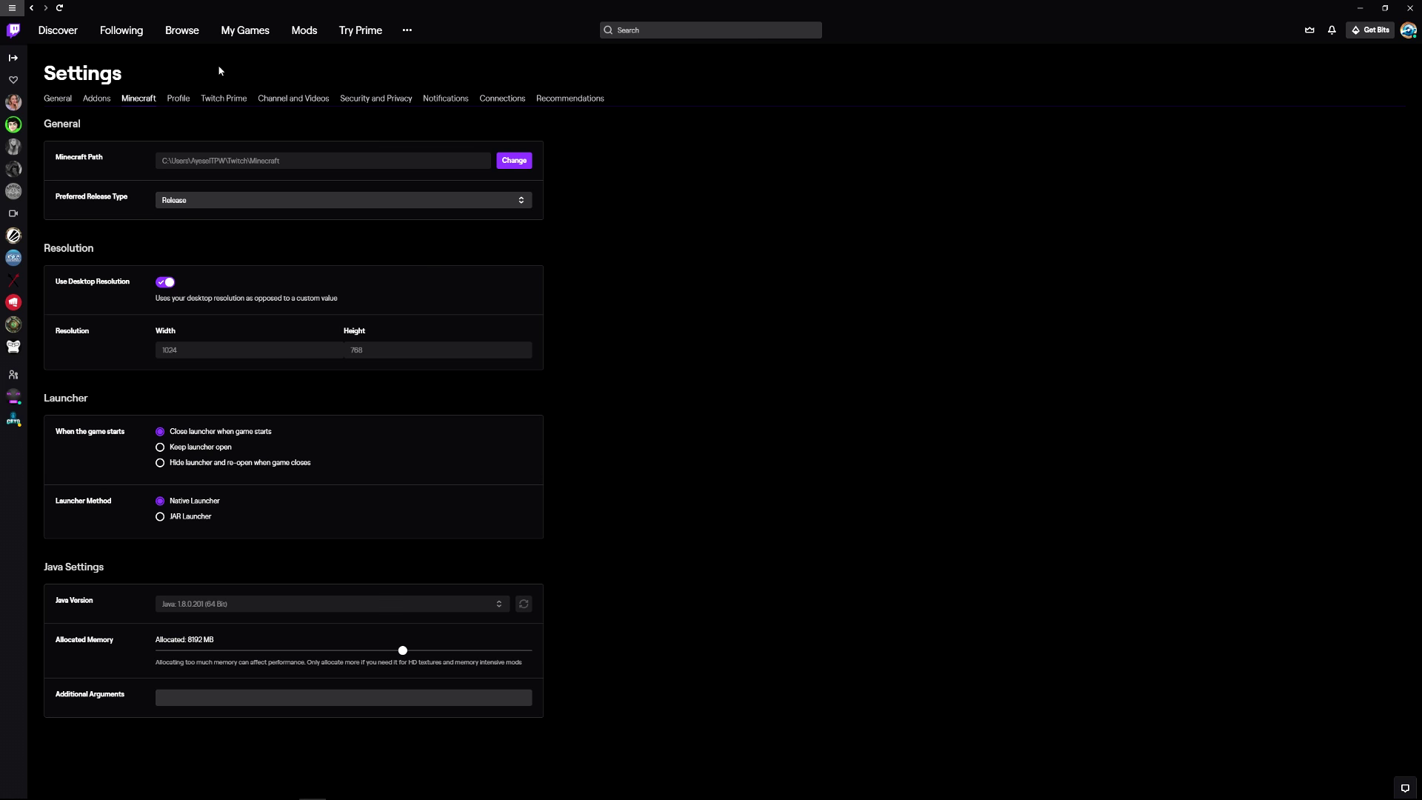
{"action": "left_click", "coordinate": [304, 36]}
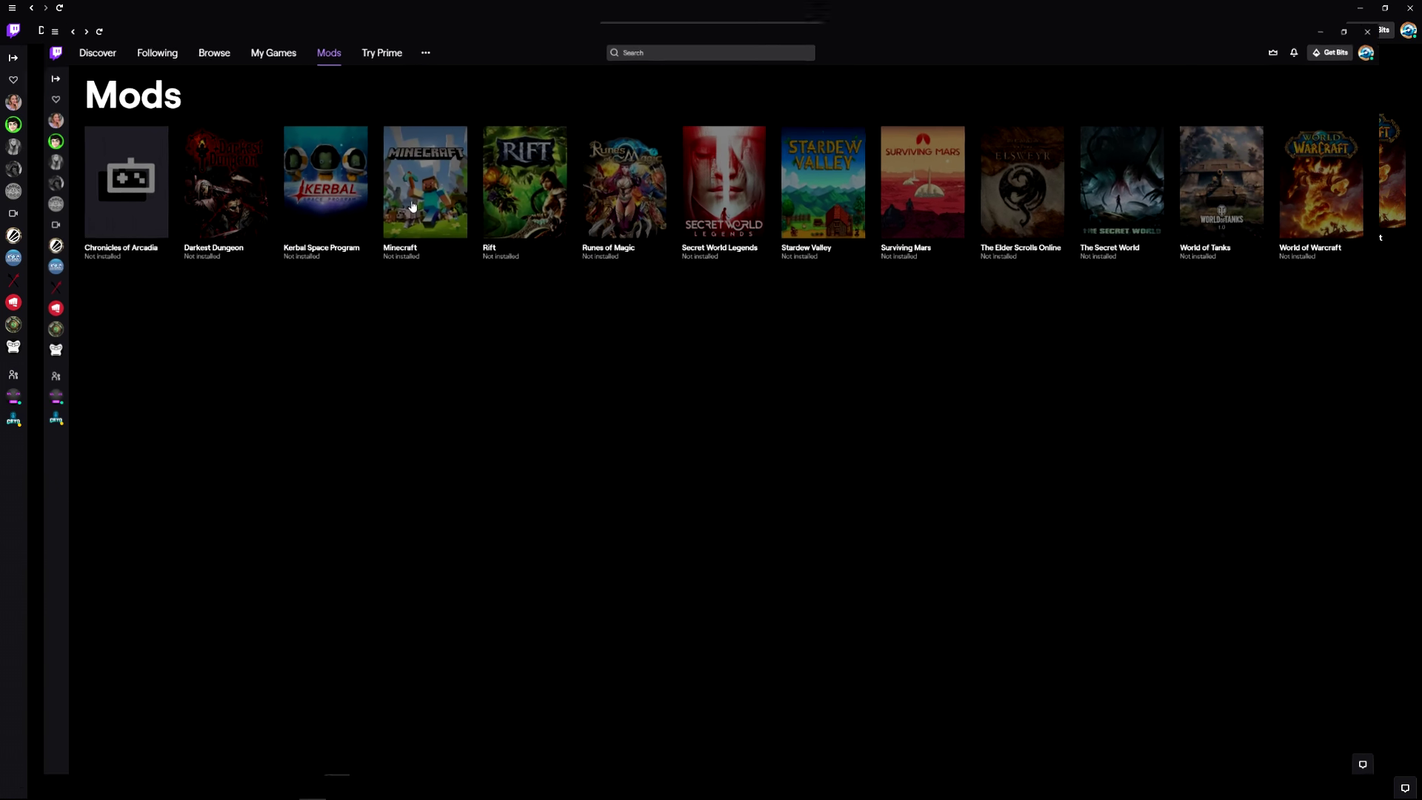
Install Minecraft modding support and reach Minecraft's empty My Modpacks page.
{"action": "left_click", "coordinate": [412, 206]}
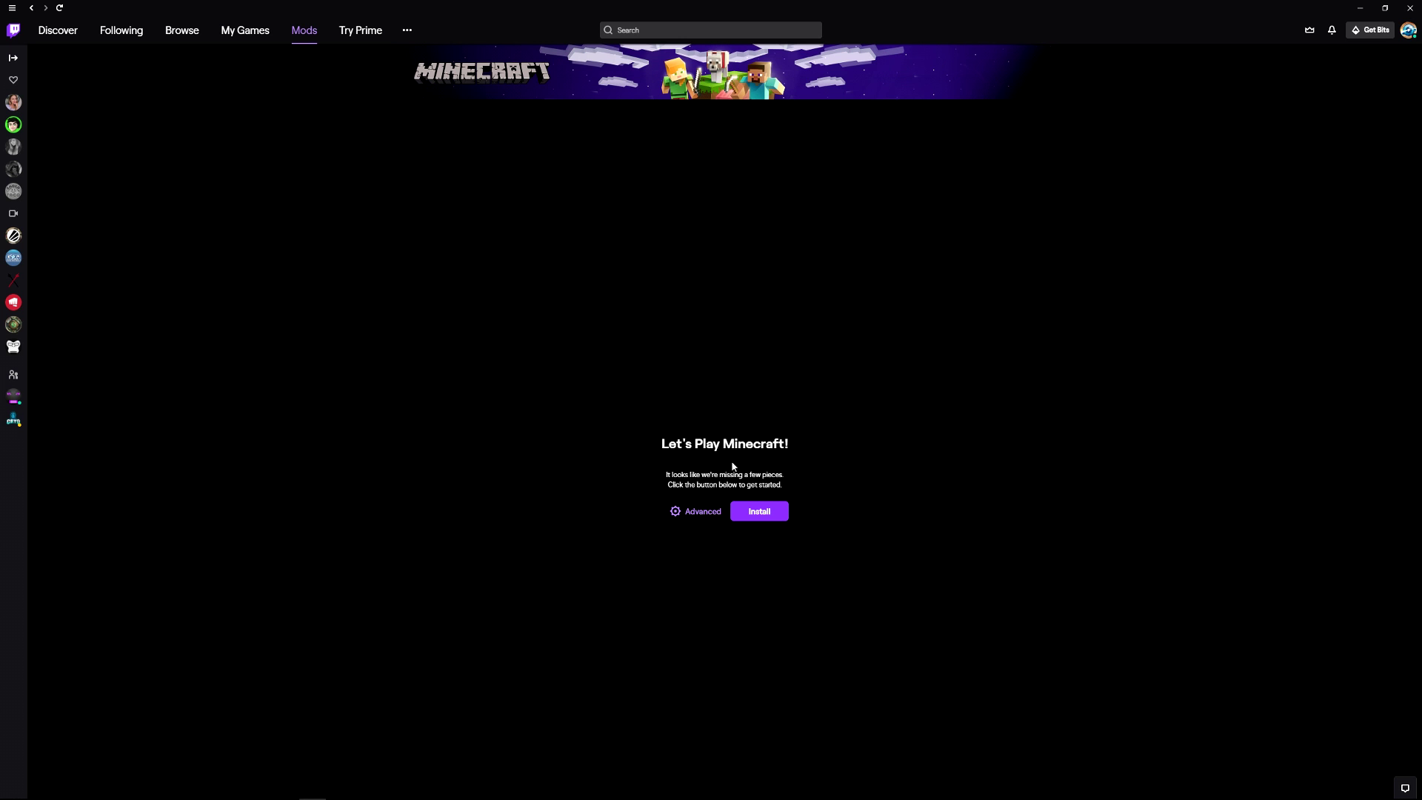
{"action": "left_click", "coordinate": [761, 511]}
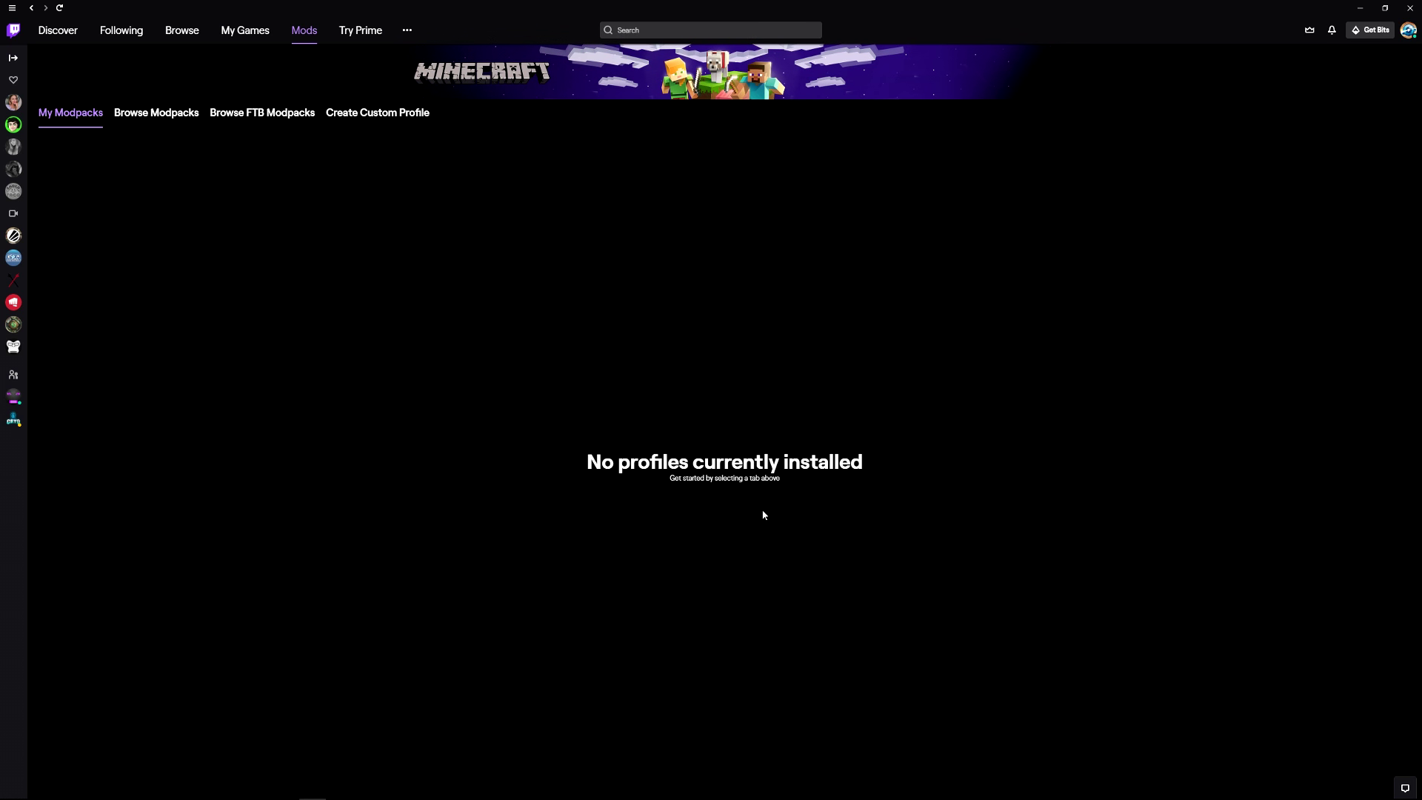
{"action": "left_click", "coordinate": [306, 37]}
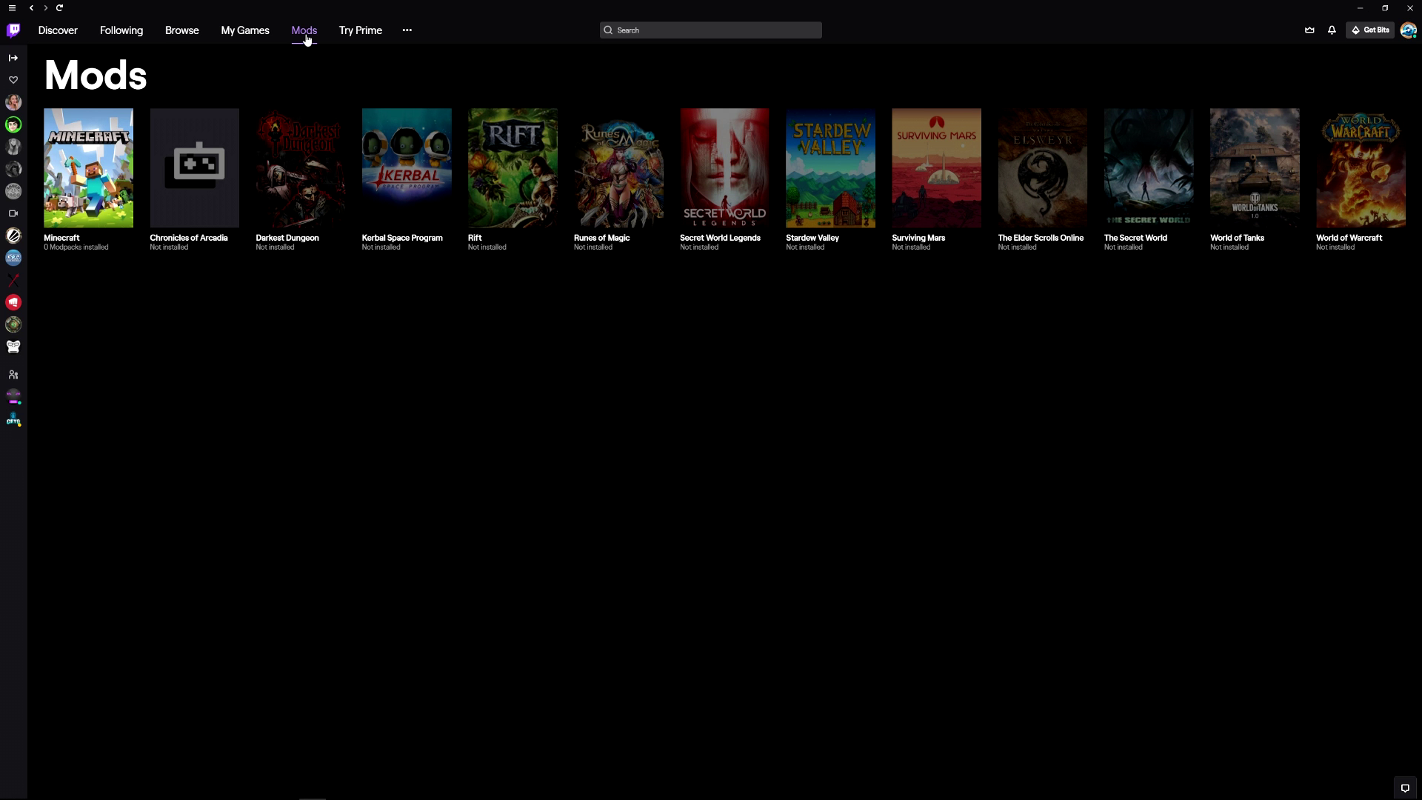
{"action": "left_click", "coordinate": [32, 8]}
{"action": "left_click", "coordinate": [46, 8]}
{"action": "left_click", "coordinate": [81, 178]}
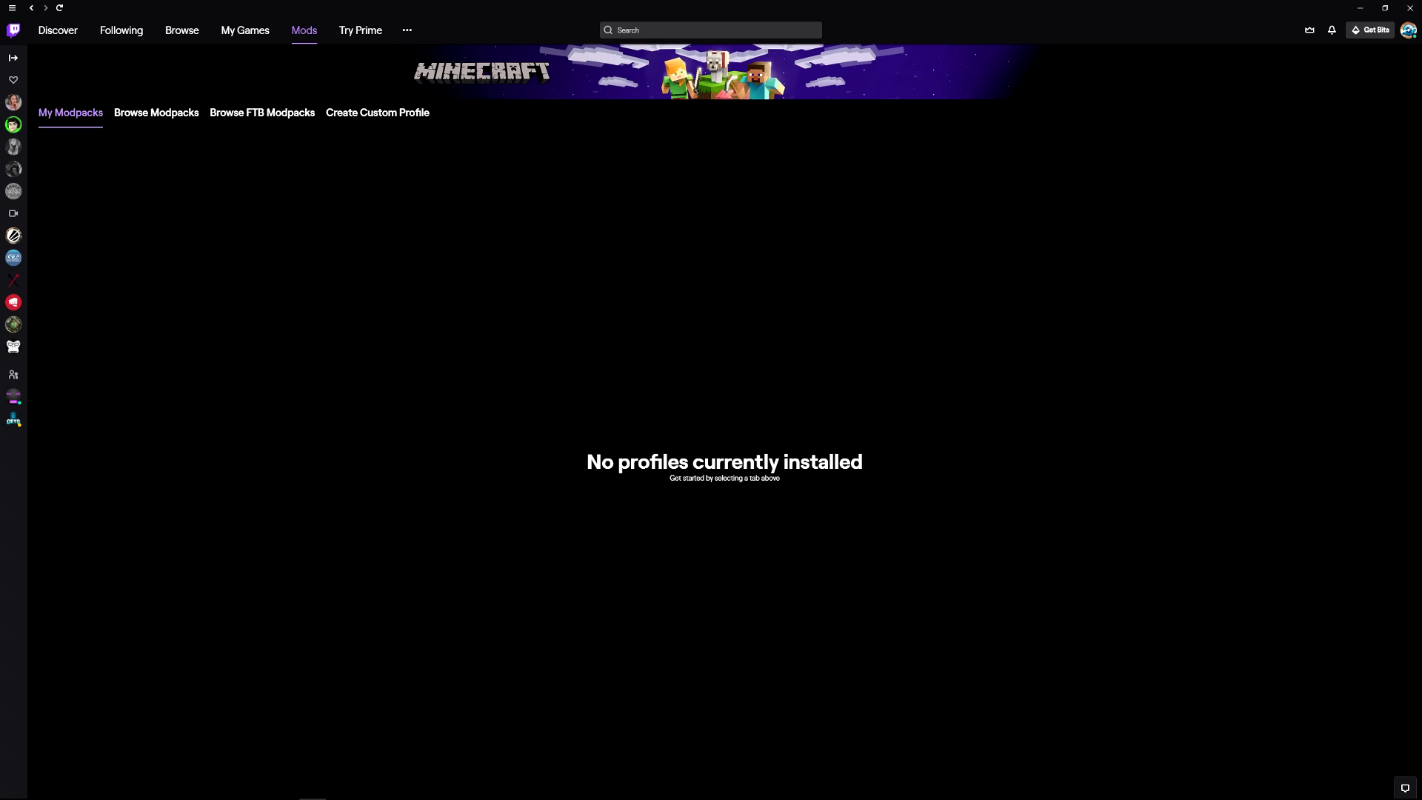
Browse Minecraft modpacks and change the sort from Featured to Popularity.
{"action": "left_click", "coordinate": [152, 122]}
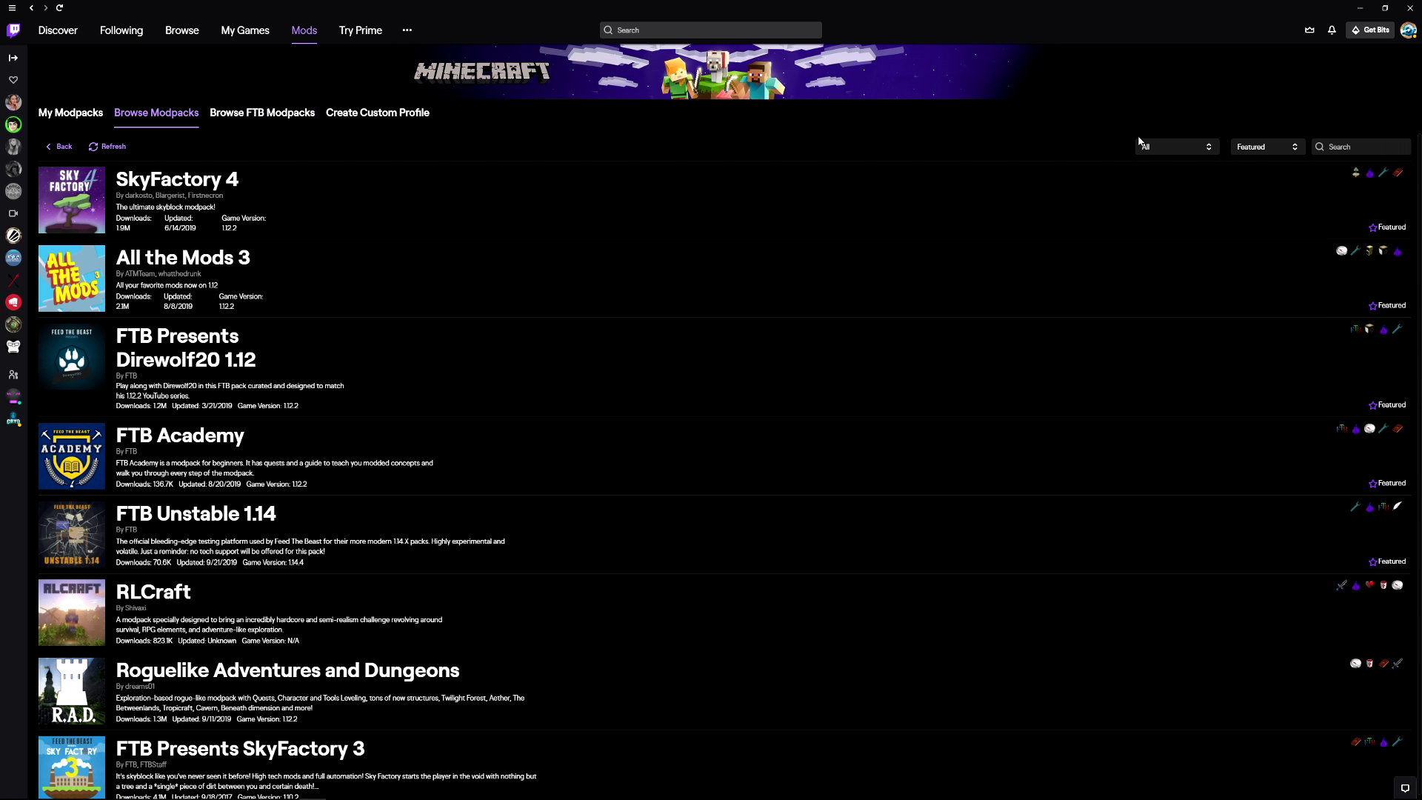
{"action": "left_click", "coordinate": [1333, 147]}
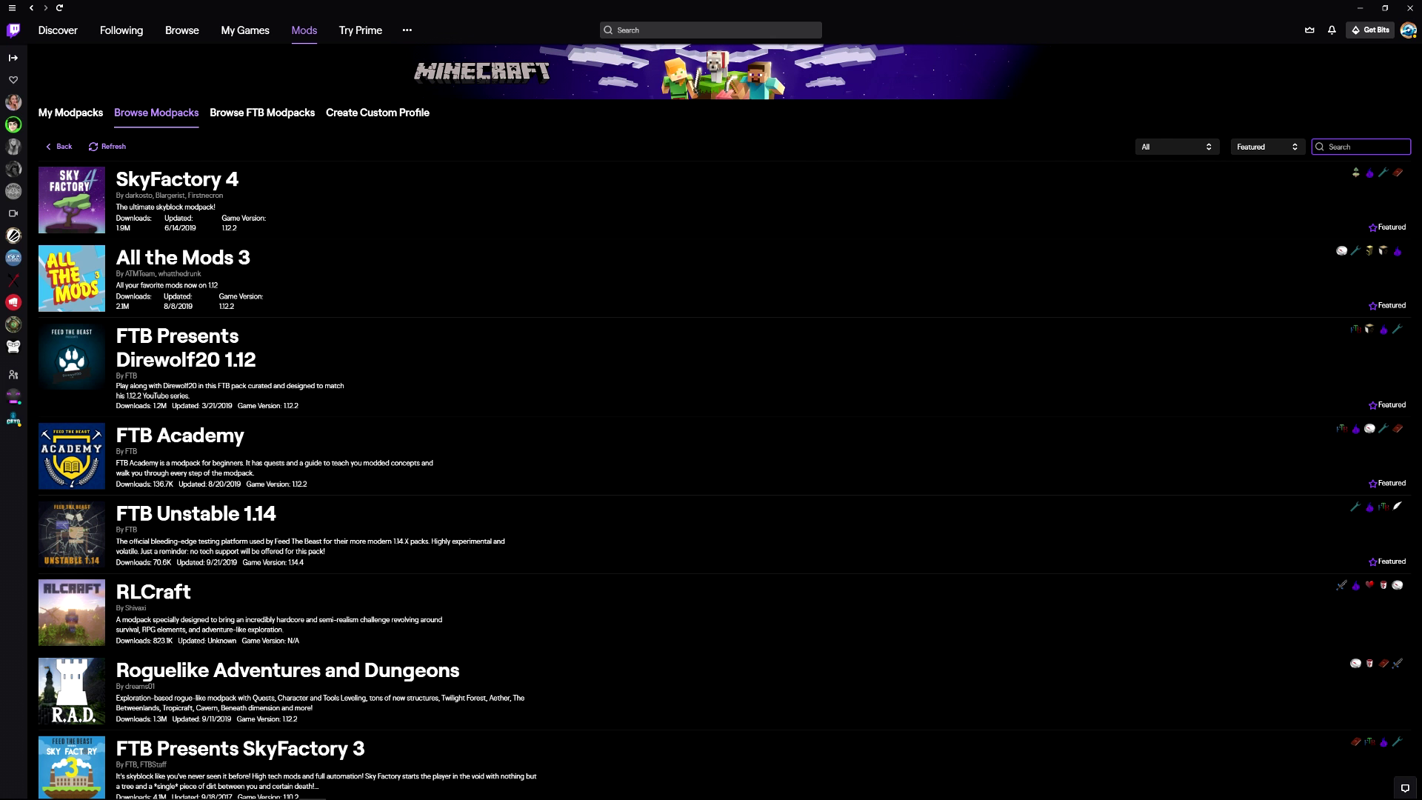
{"action": "left_click", "coordinate": [1262, 146]}
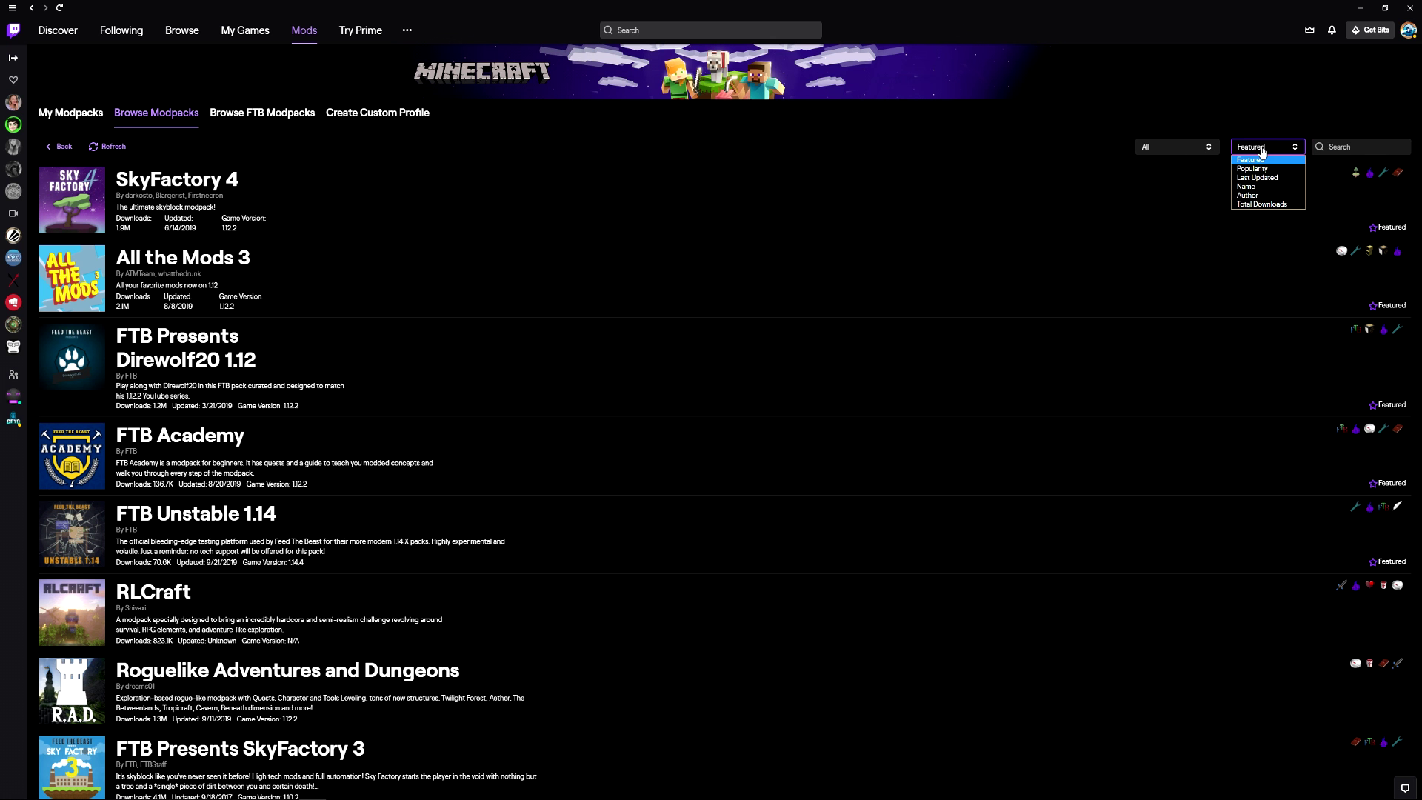
{"action": "left_click", "coordinate": [1258, 171]}
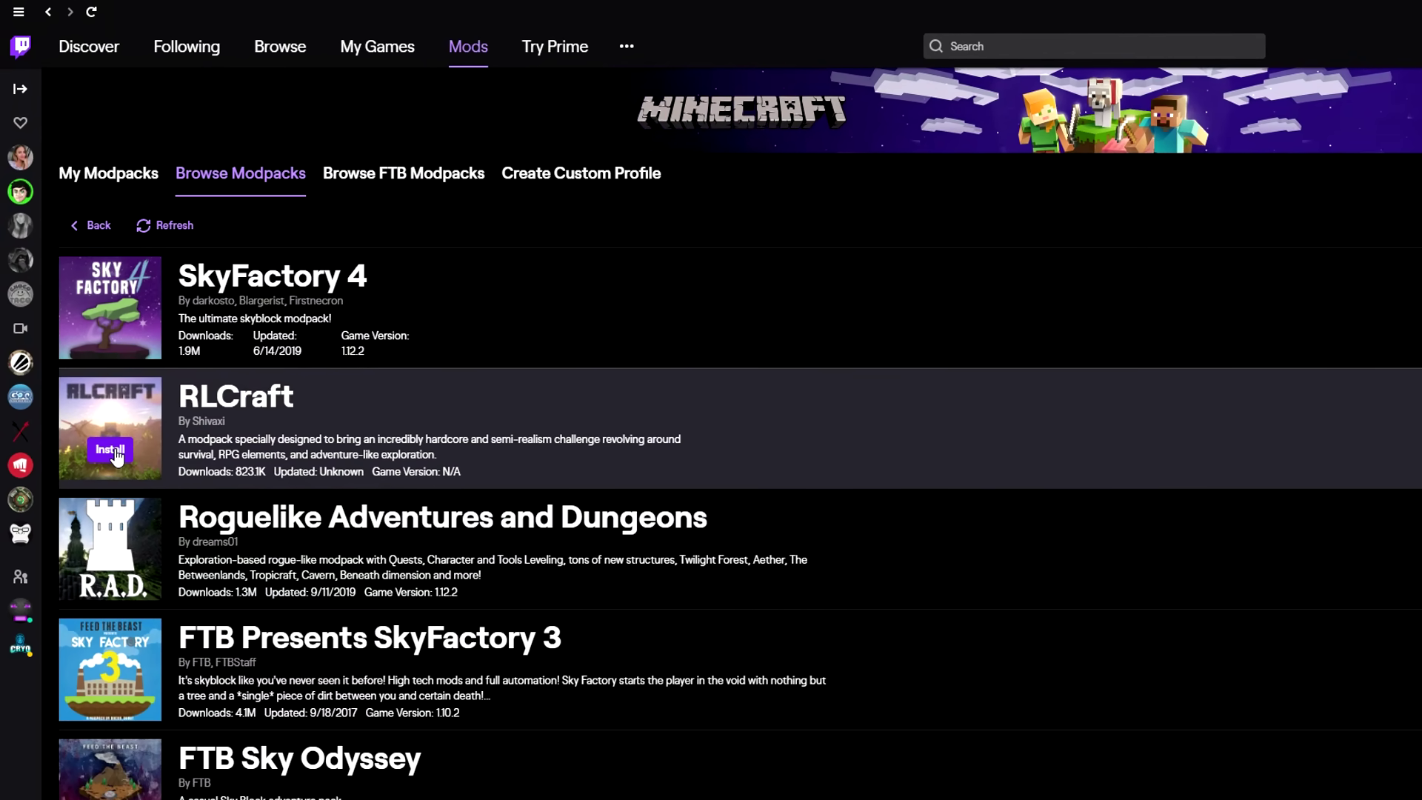
Install RLCraft, then play it from My Modpacks to open the Minecraft Launcher.
{"action": "left_click", "coordinate": [112, 450]}
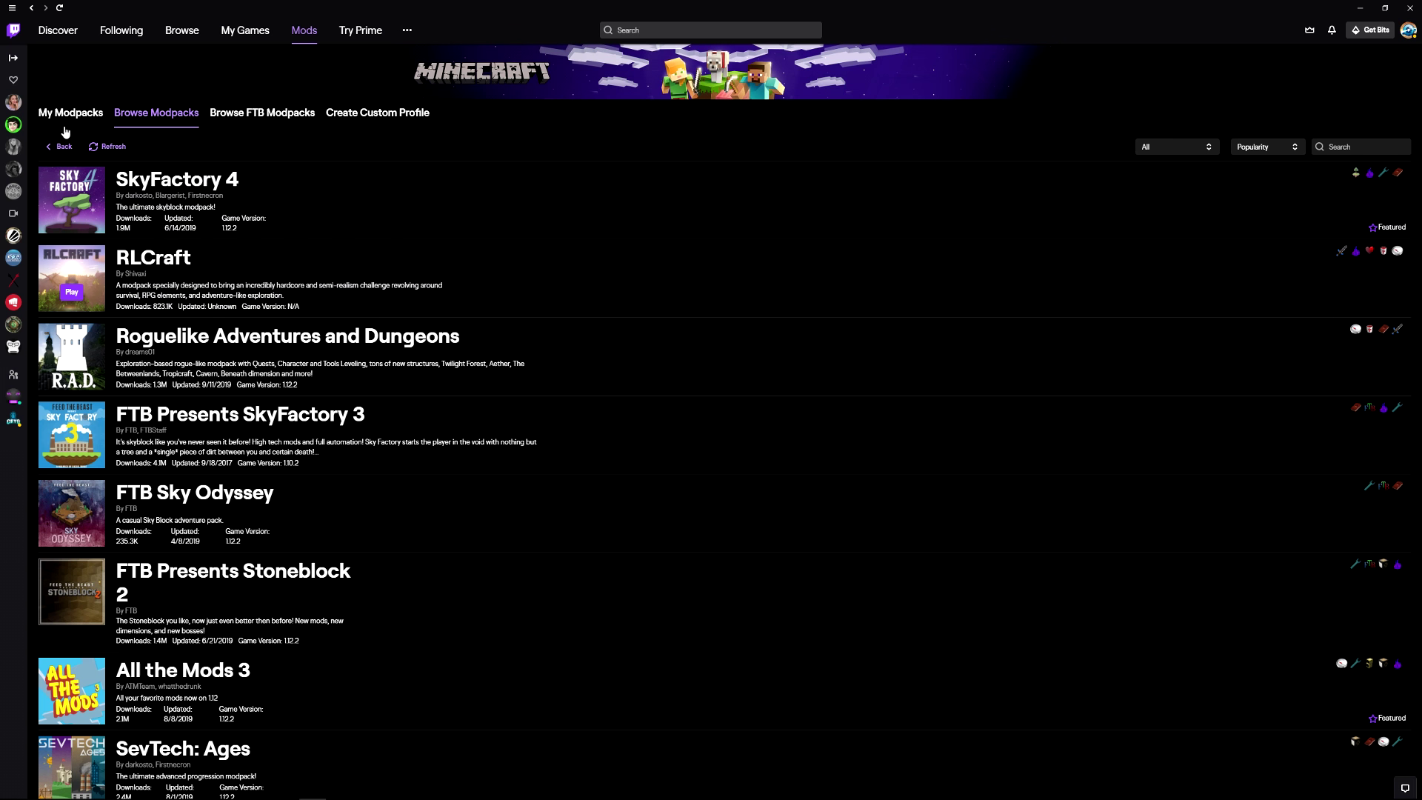
{"action": "left_click", "coordinate": [70, 118]}
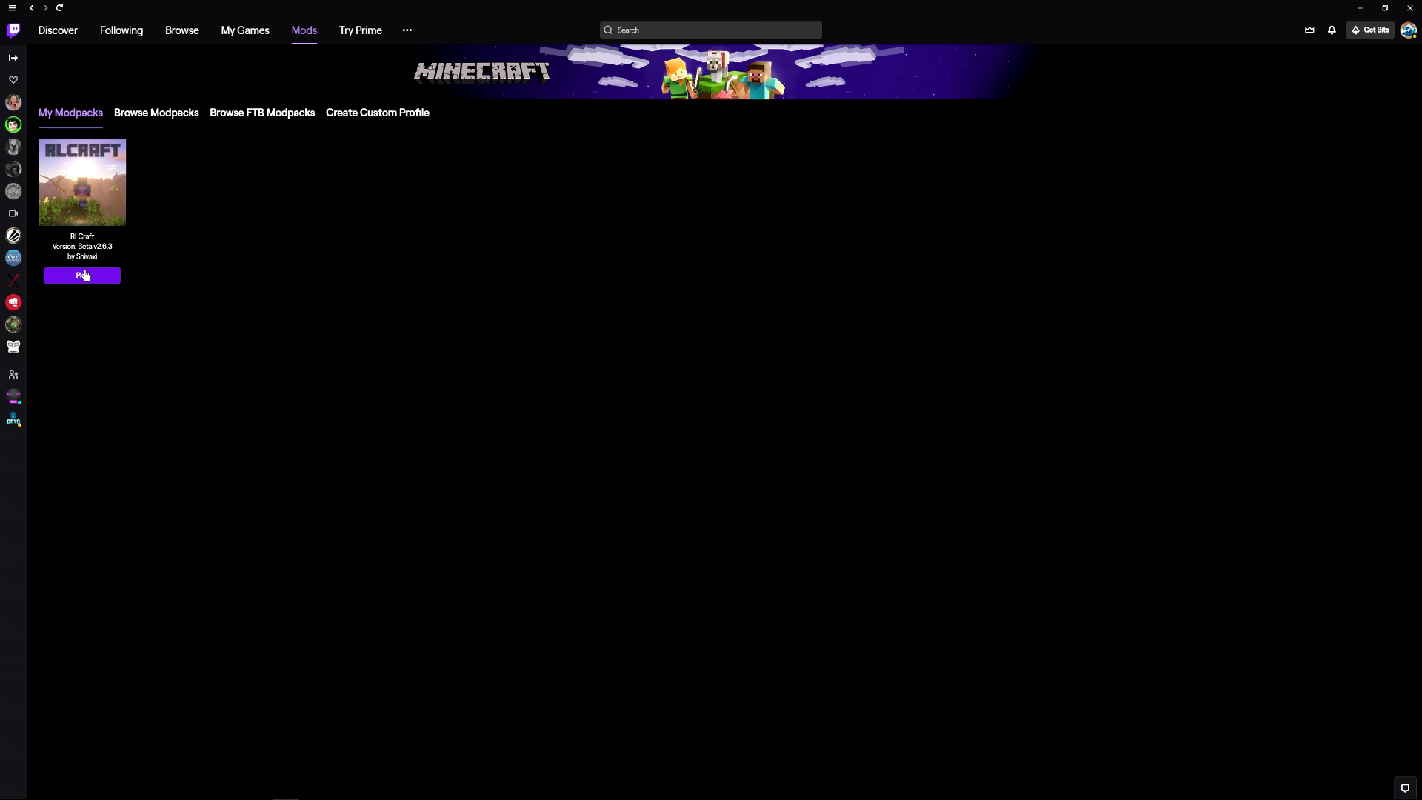
{"action": "left_click", "coordinate": [86, 276]}
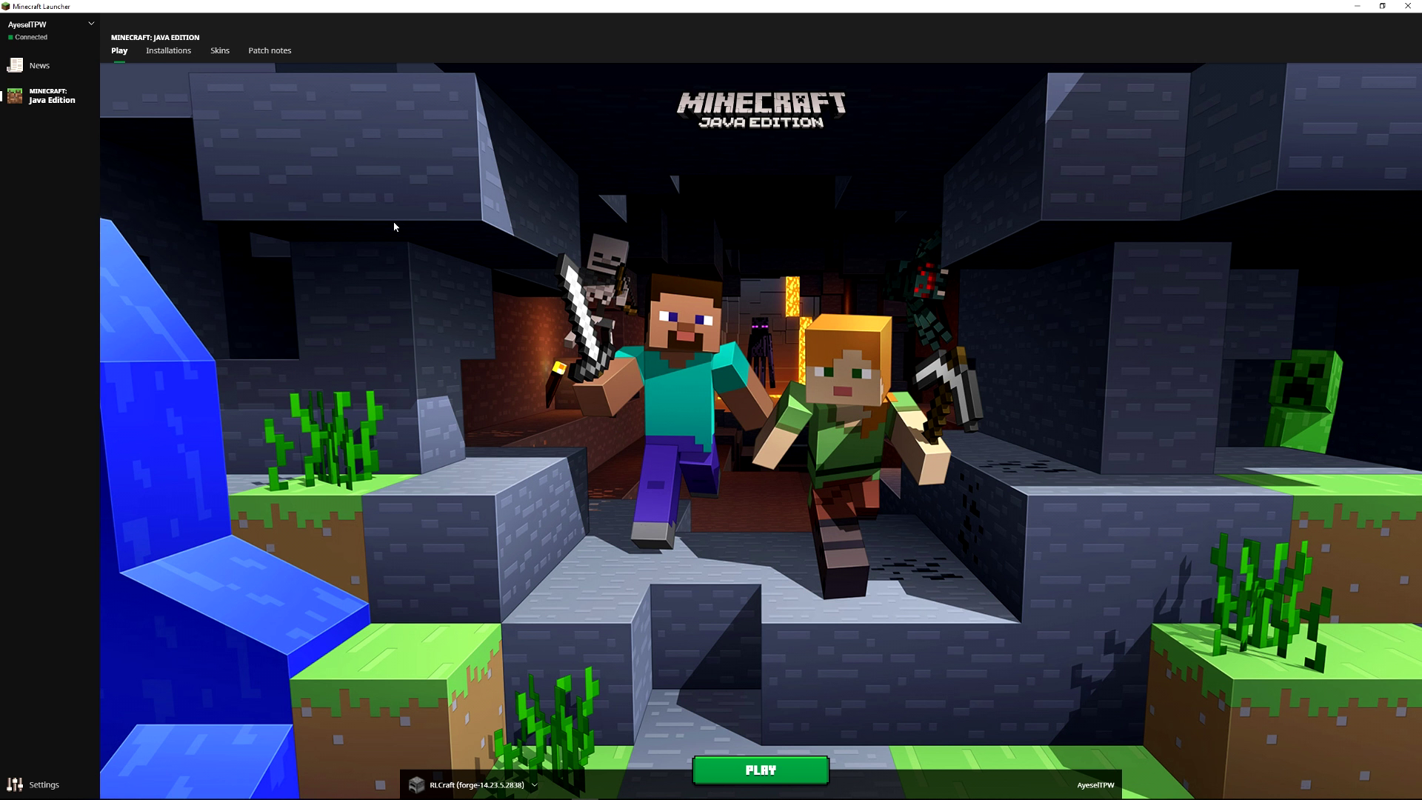
Set the RLCraft installation's resolution to auto and reveal its JVM arguments (-Xmx8192m -Xms256m).
{"action": "left_click", "coordinate": [172, 52]}
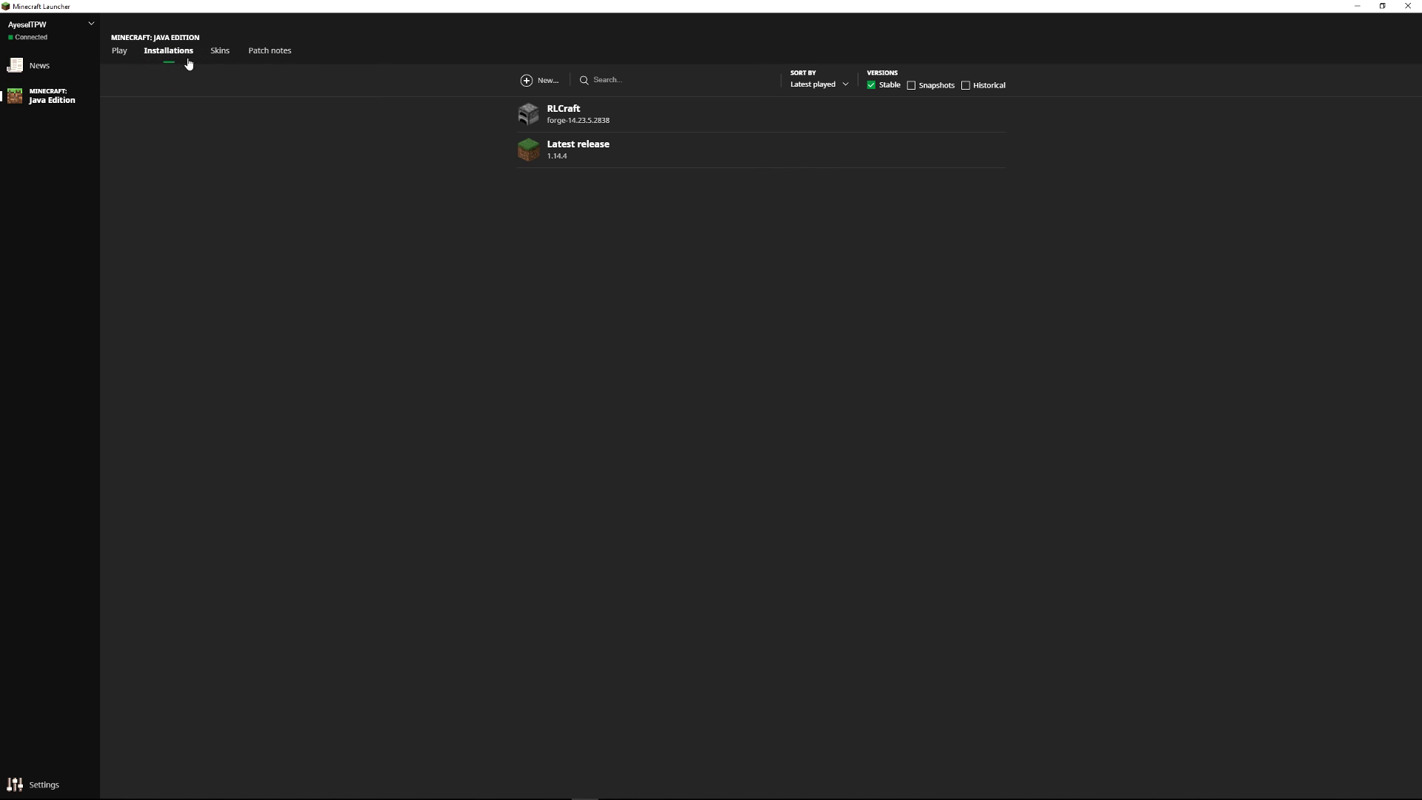
{"action": "left_click", "coordinate": [708, 119]}
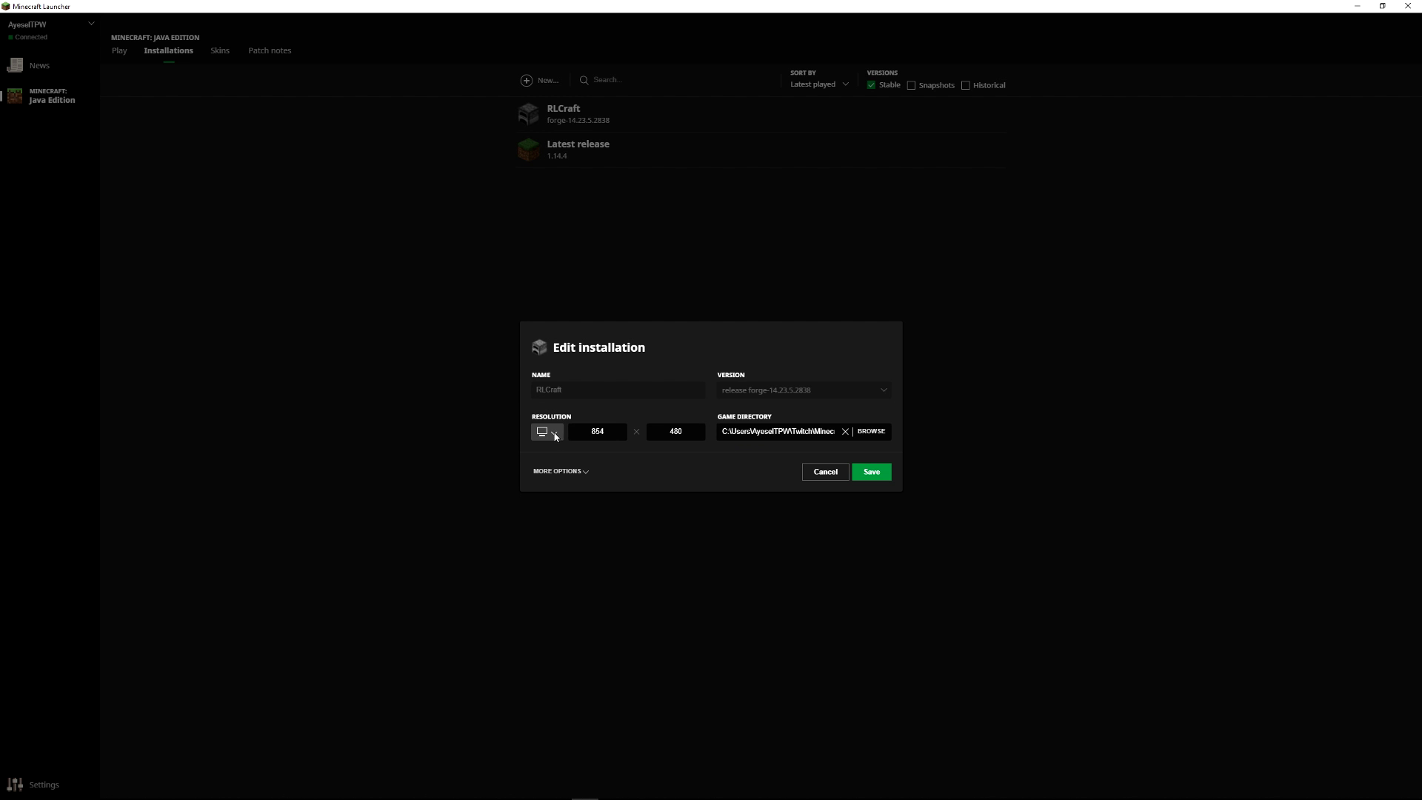
{"action": "left_click", "coordinate": [555, 436]}
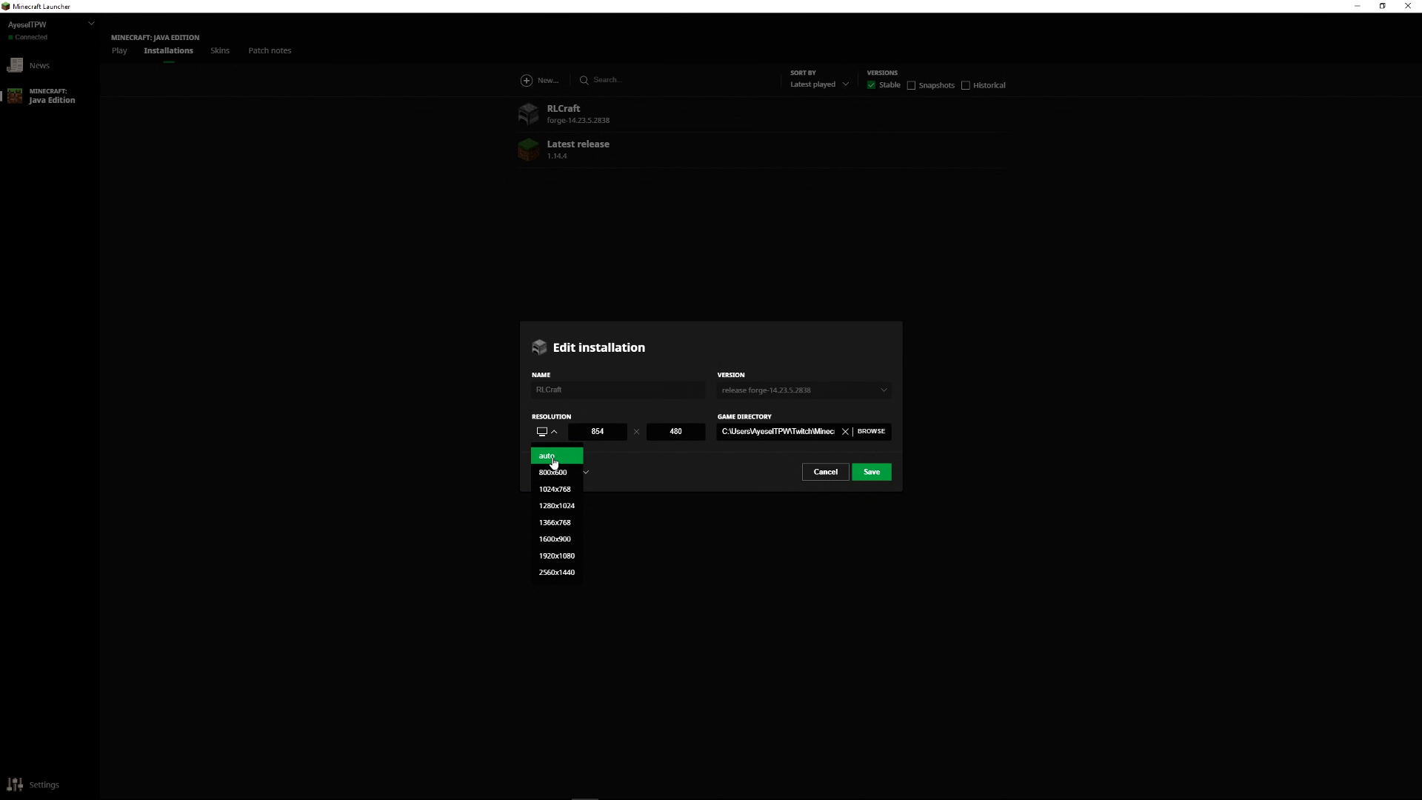
{"action": "left_click", "coordinate": [554, 457]}
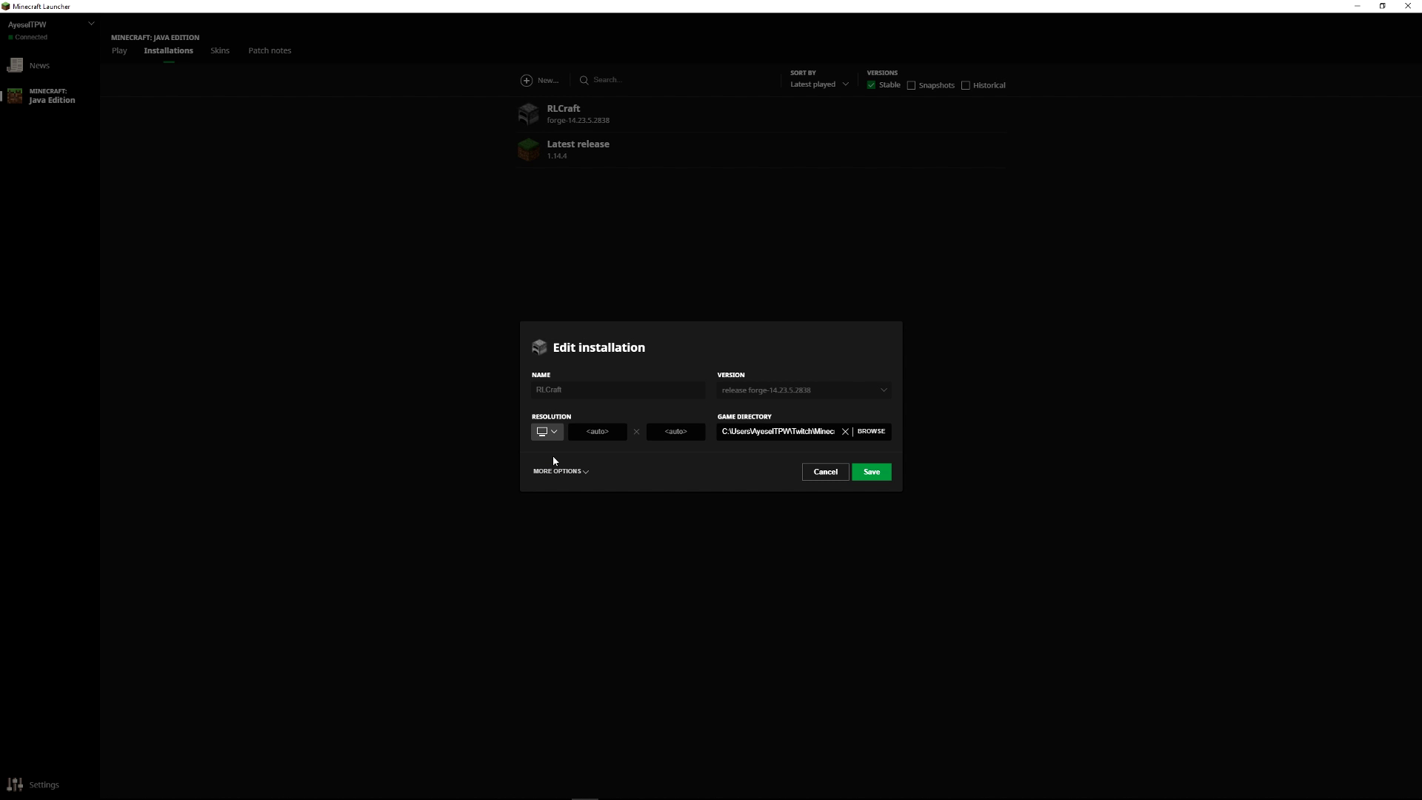
{"action": "left_click", "coordinate": [560, 470]}
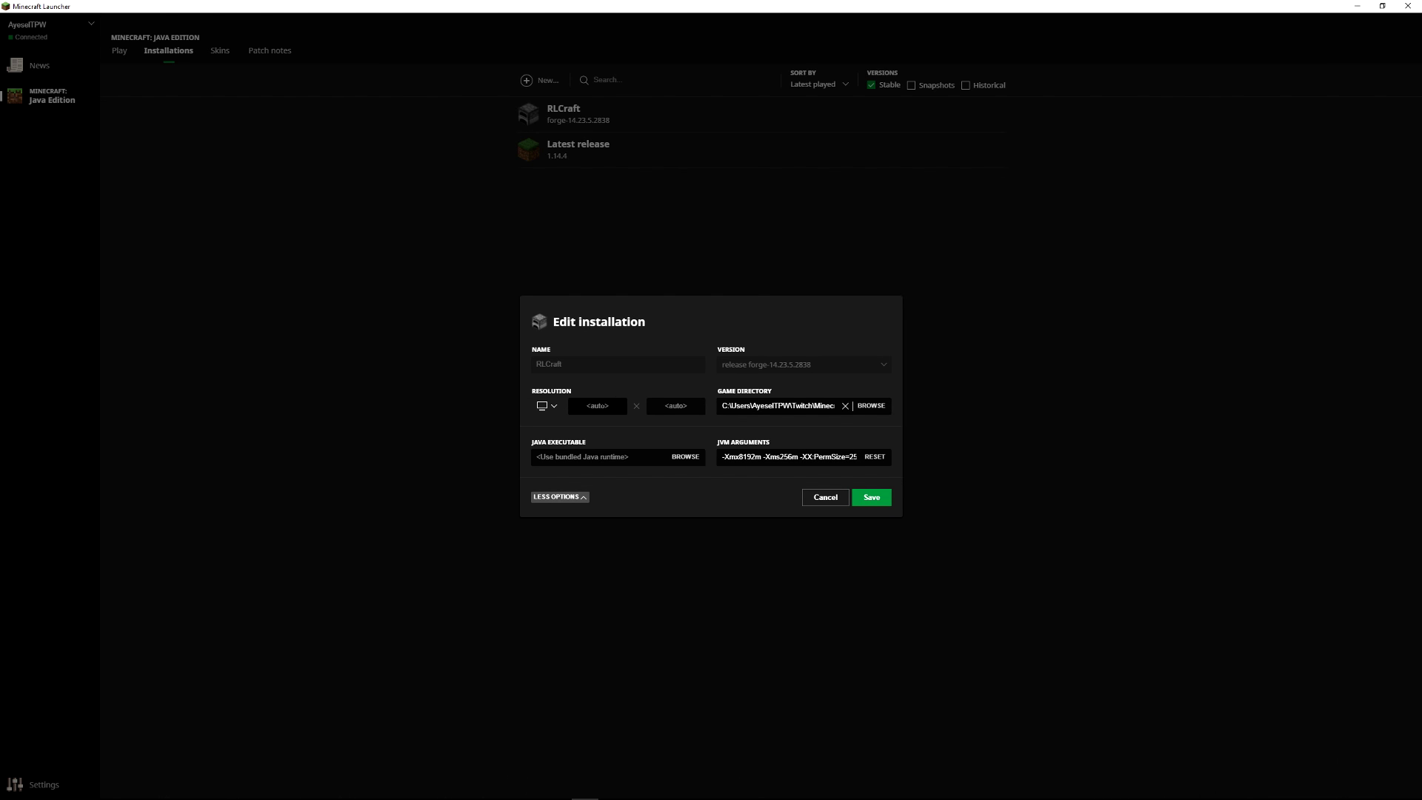
Save the RLCraft installation and press PLAY to start Minecraft 1.12.2 with 114 mods.
{"action": "left_click", "coordinate": [873, 499]}
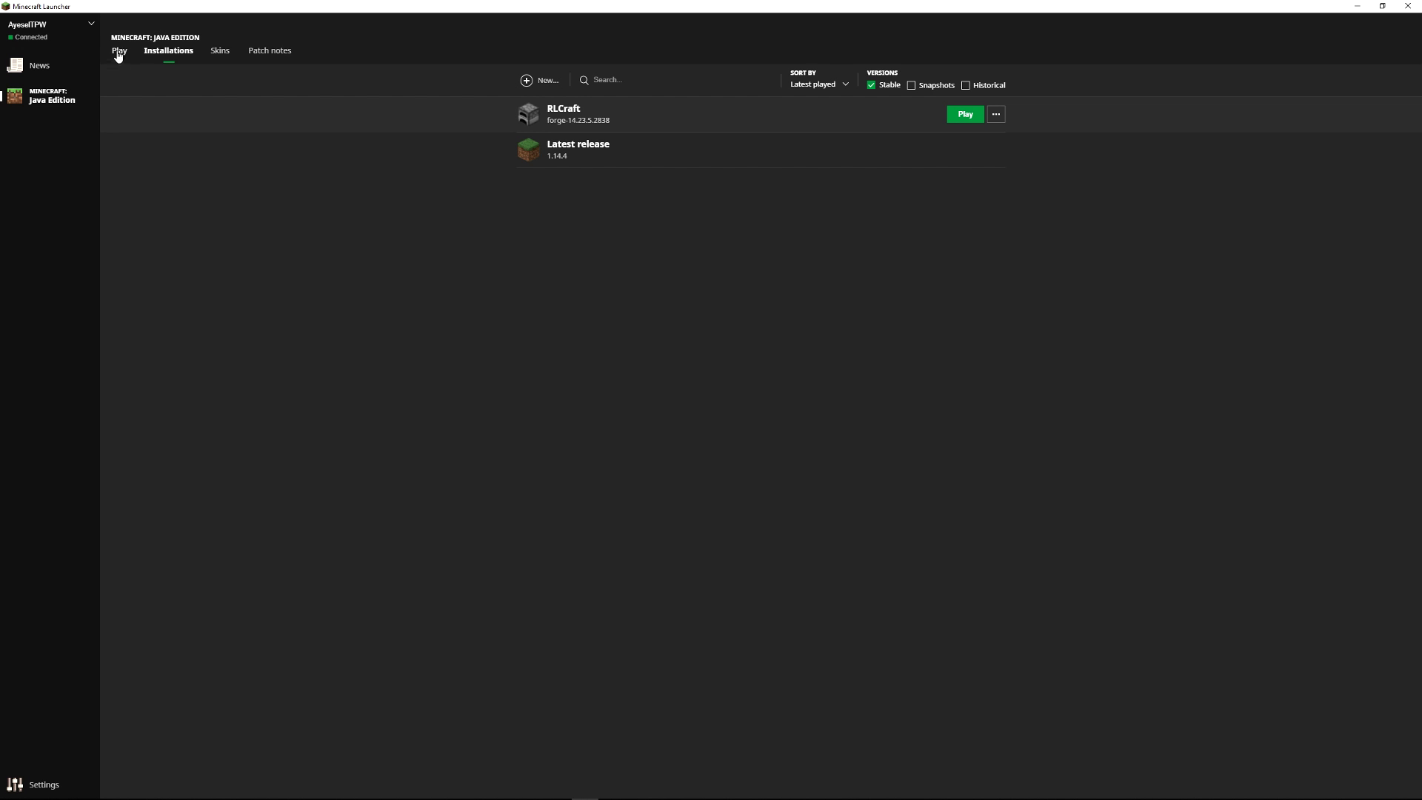
{"action": "left_click", "coordinate": [120, 56]}
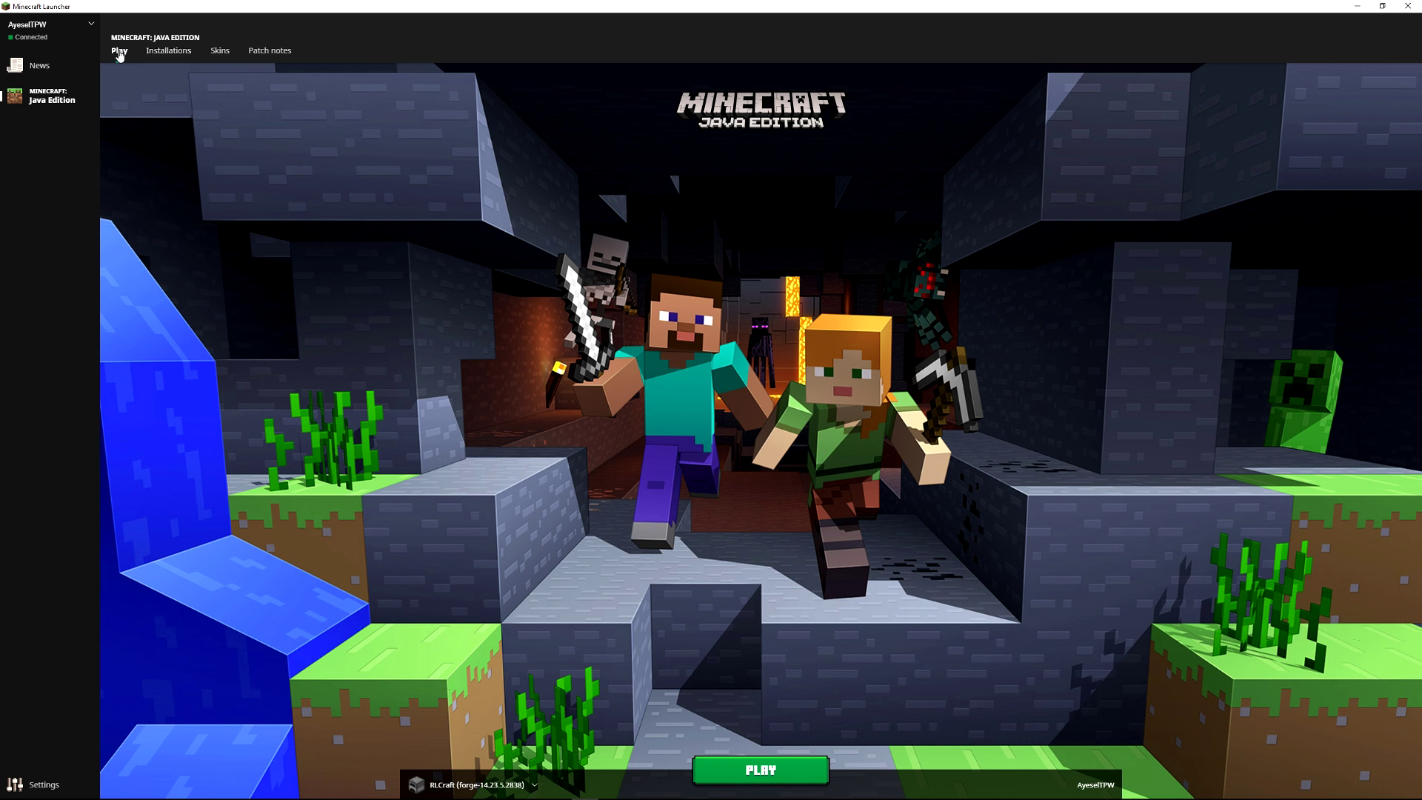
{"action": "left_click", "coordinate": [761, 770]}
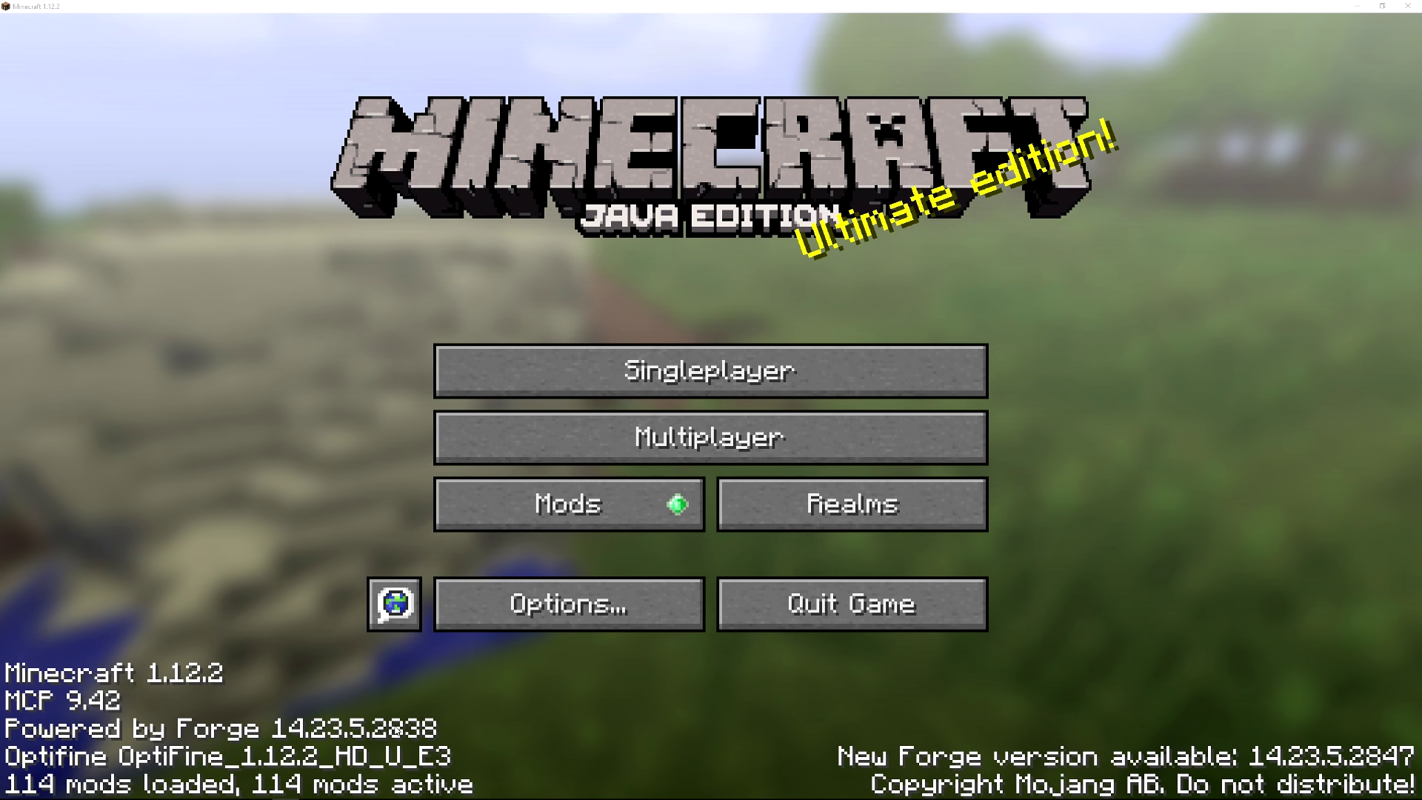
Scroll through Minecraft's Mod List of loaded mods, then close it.
{"action": "left_click", "coordinate": [556, 512]}
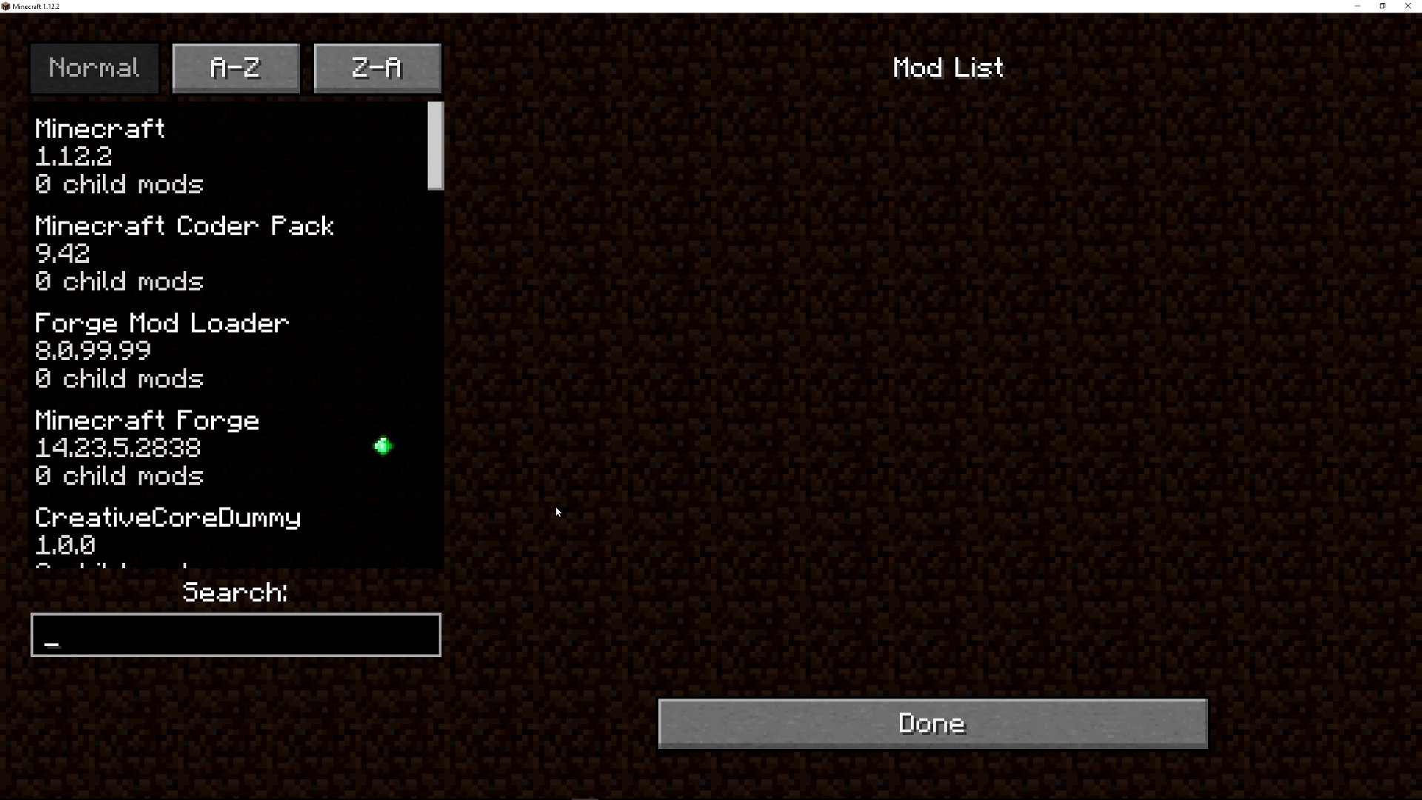
{"action": "left_click_drag", "start_coordinate": [437, 137], "coordinate": [437, 548]}
{"action": "key", "text": "Escape"}
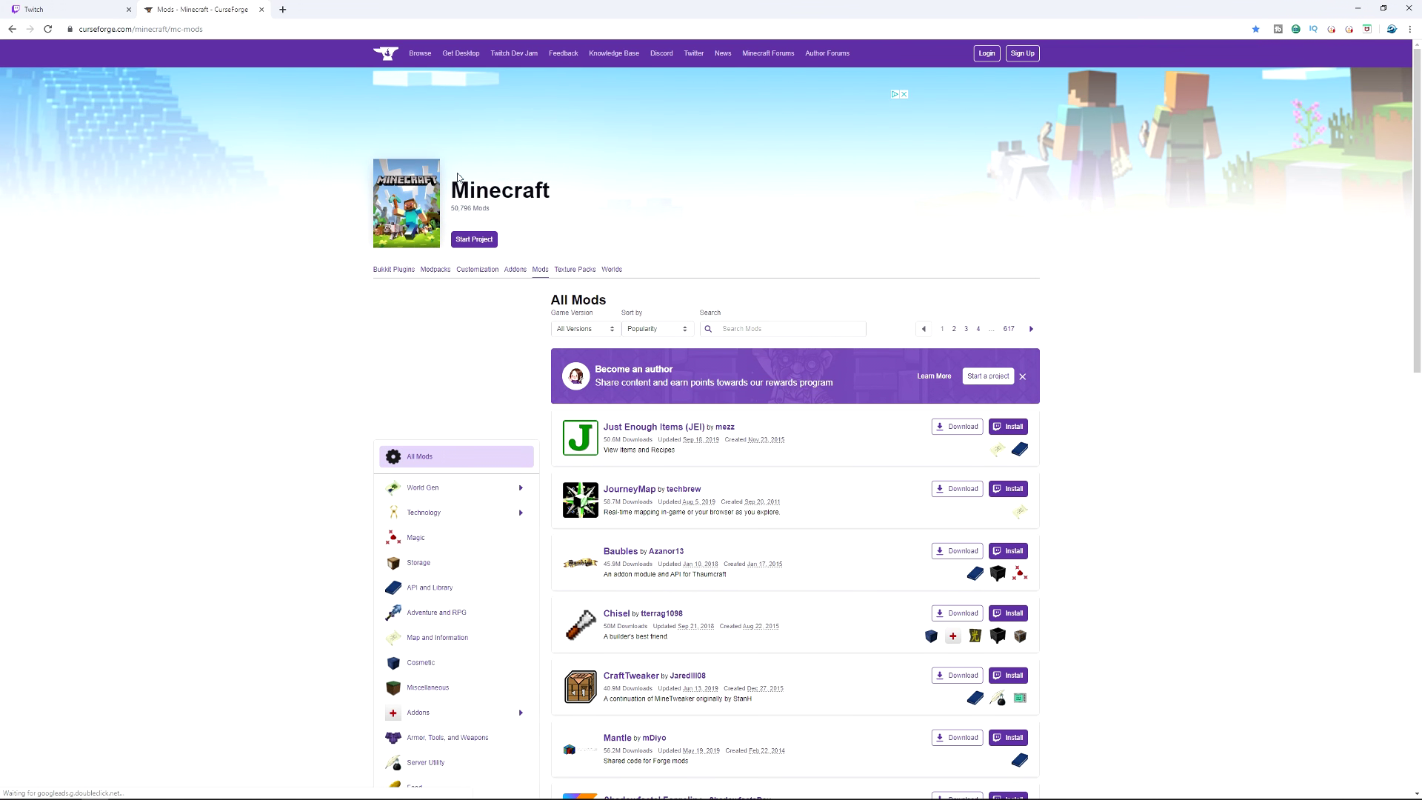
Browse CurseForge's popular Minecraft mods, then minimize Chrome and return to Twitch's My Modpacks list.
{"action": "scroll", "coordinate": [702, 360], "scroll_direction": "down", "scroll_amount": 11}
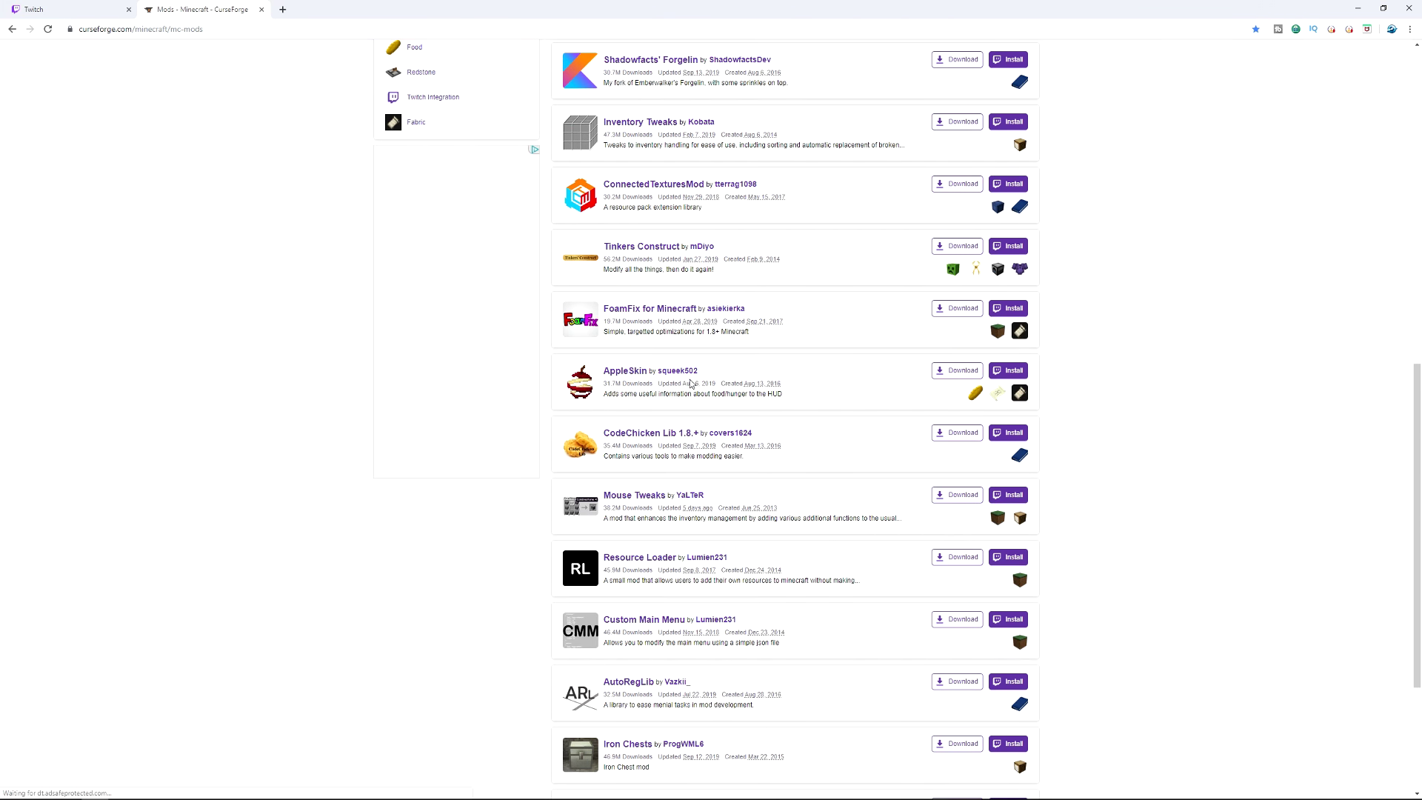
{"action": "scroll", "coordinate": [687, 380], "scroll_direction": "up", "scroll_amount": 5}
{"action": "scroll", "coordinate": [687, 381], "scroll_direction": "up", "scroll_amount": 5}
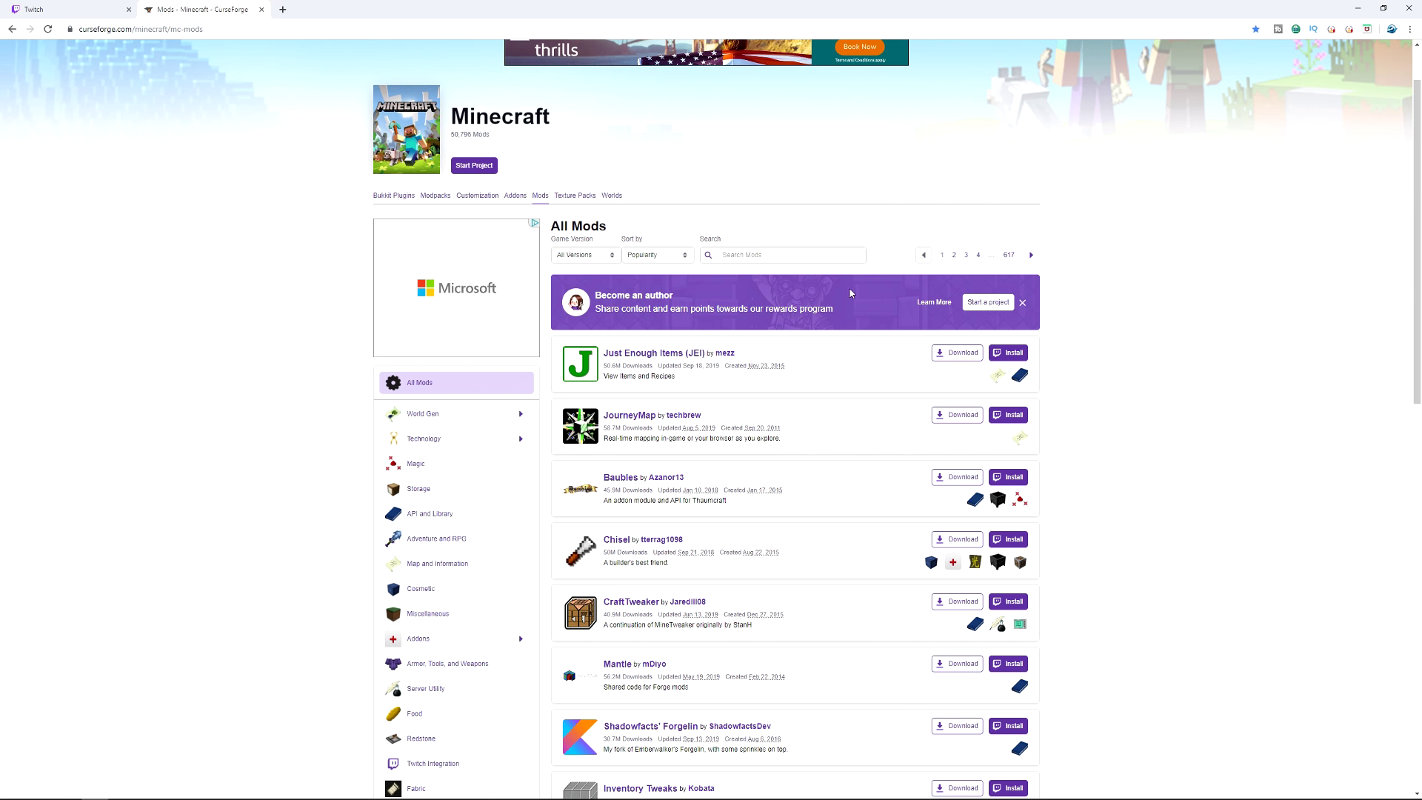
{"action": "left_click", "coordinate": [1357, 10]}
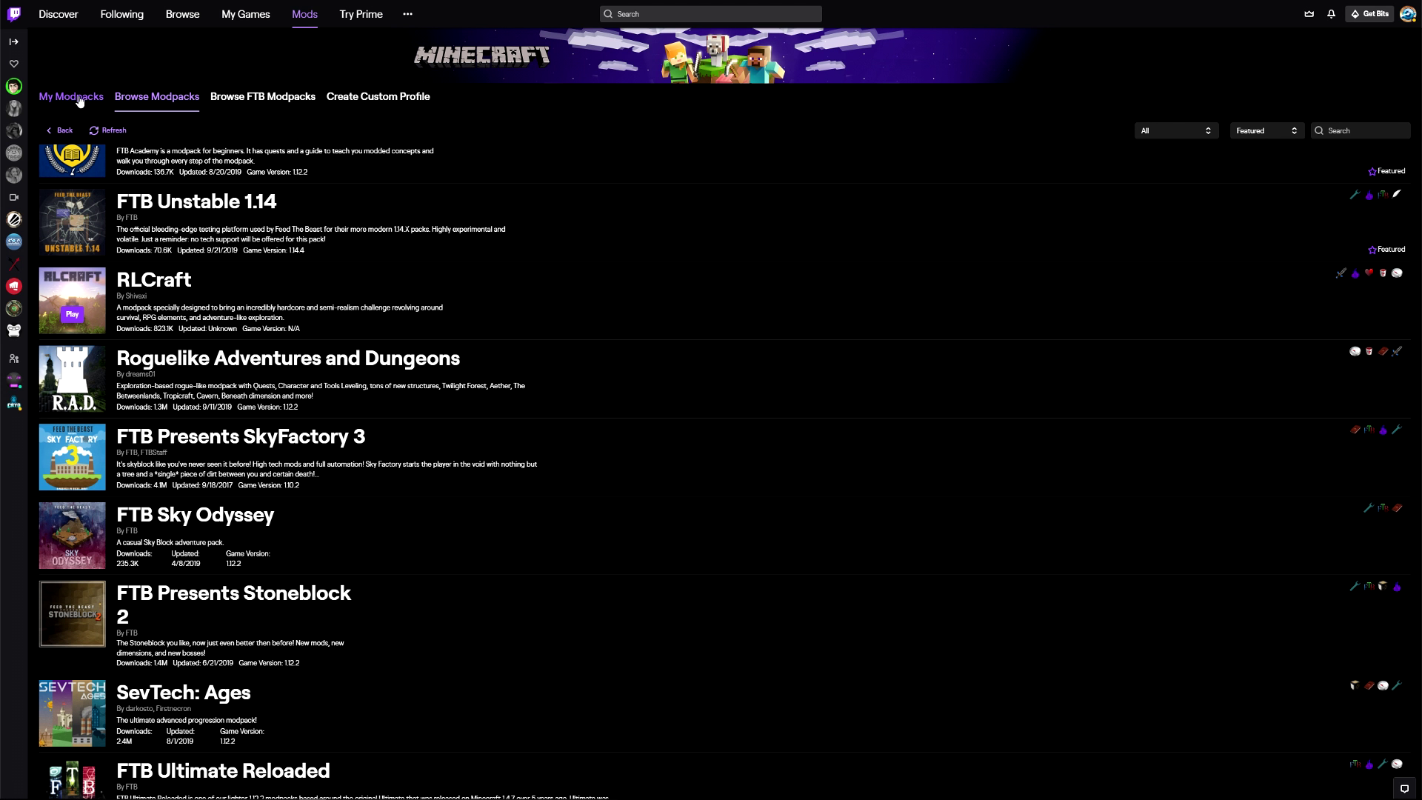
{"action": "left_click", "coordinate": [79, 98]}
Open the RLCraft modpack folder on disk and scroll through its mods folder's 106 jar files.
{"action": "right_click", "coordinate": [116, 169]}
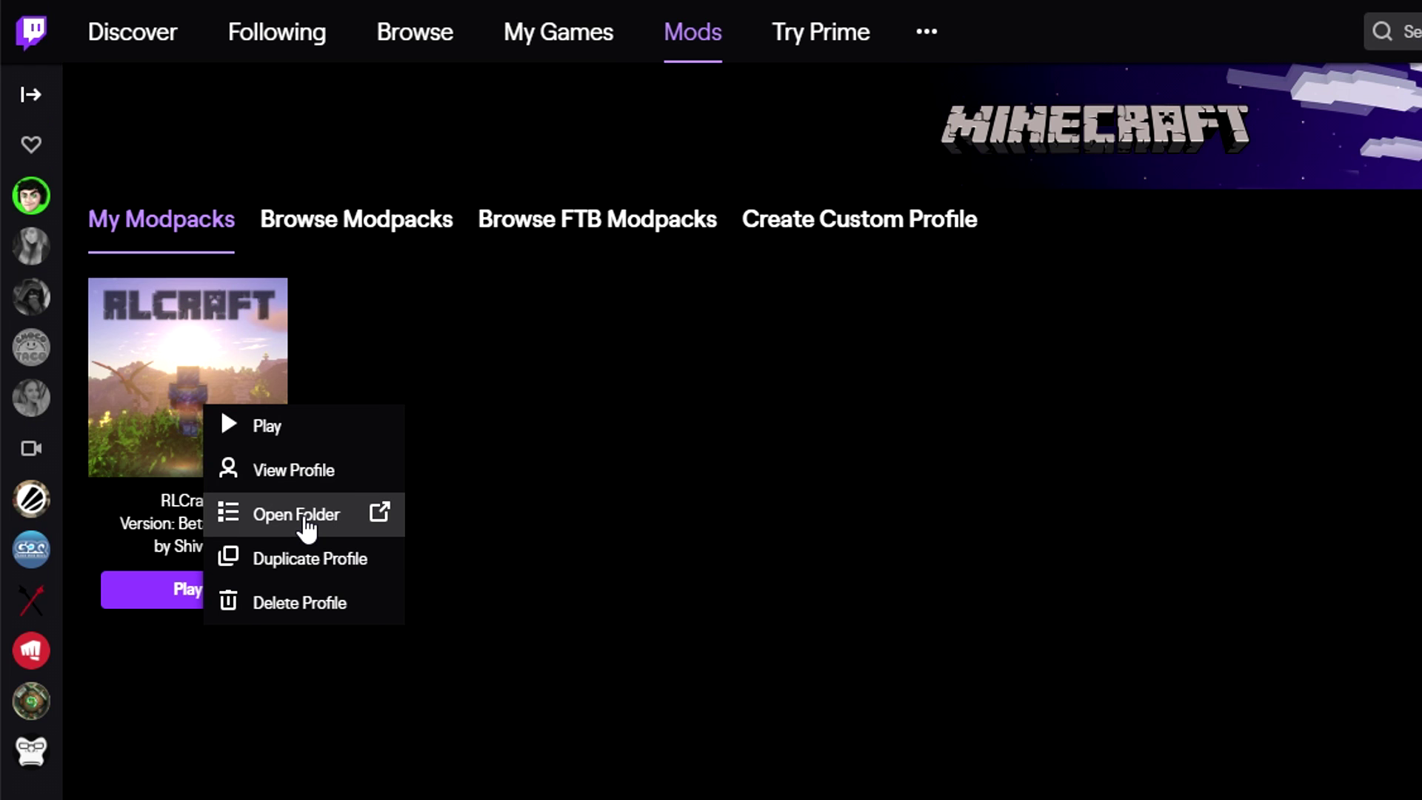
{"action": "left_click", "coordinate": [303, 514]}
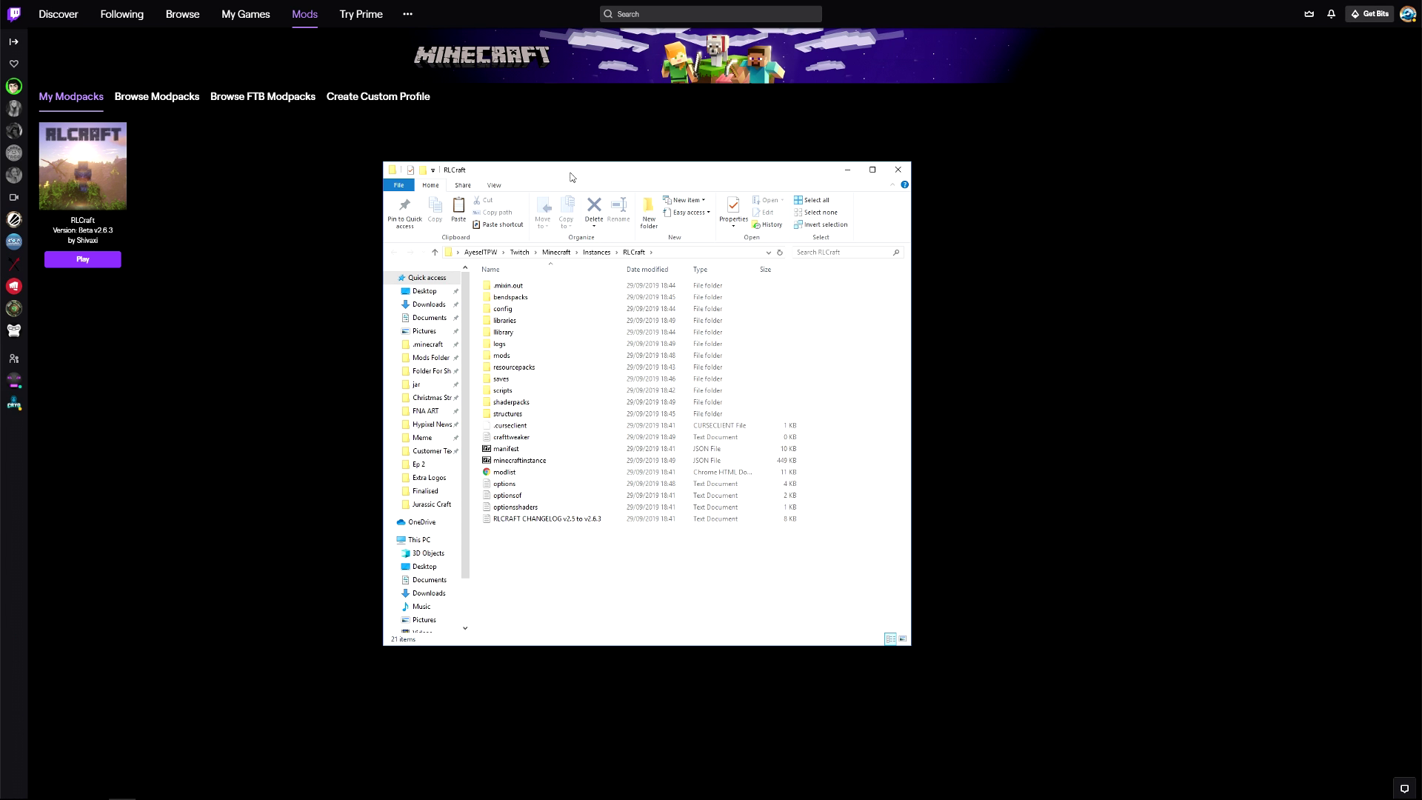
{"action": "double_click", "coordinate": [509, 358]}
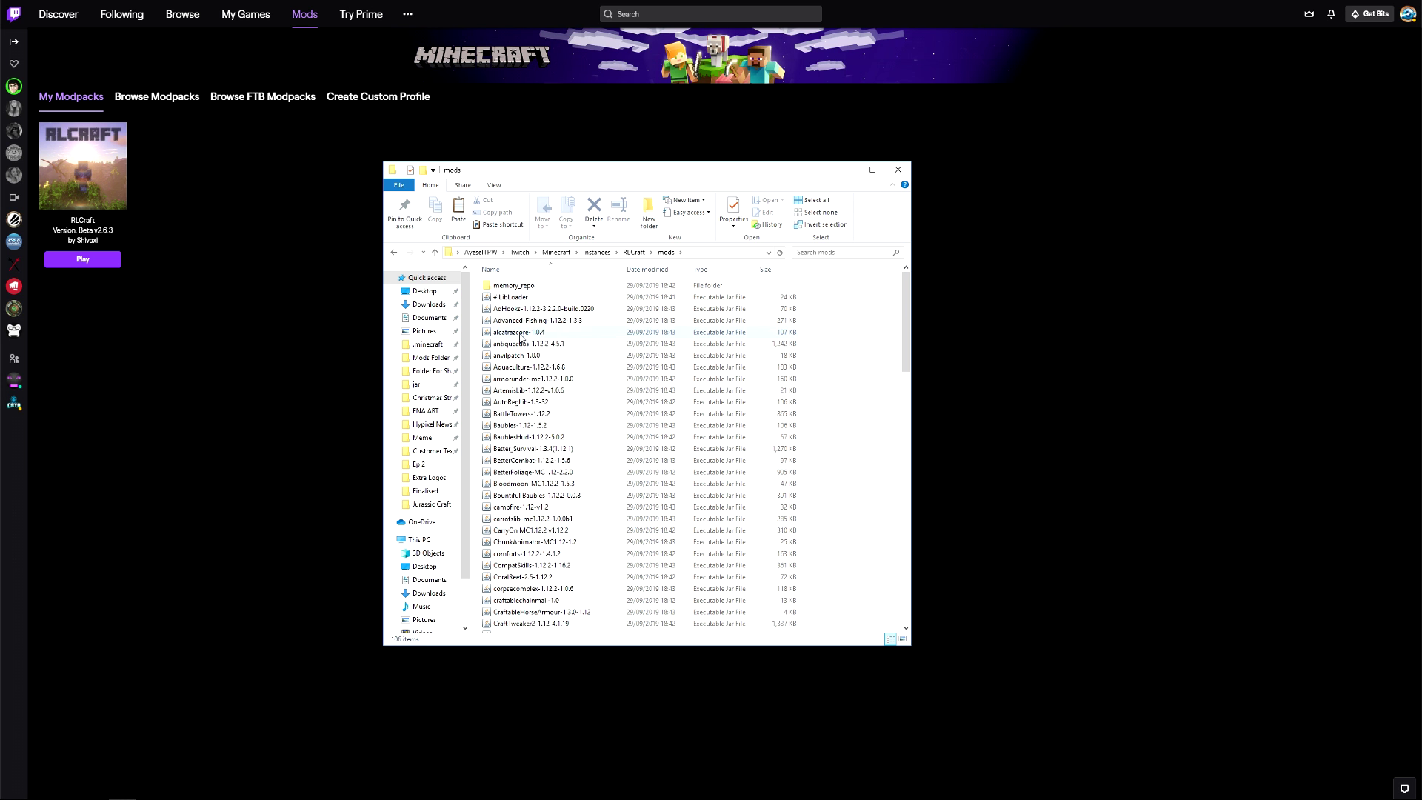
{"action": "scroll", "coordinate": [520, 337], "scroll_direction": "down", "scroll_amount": 15}
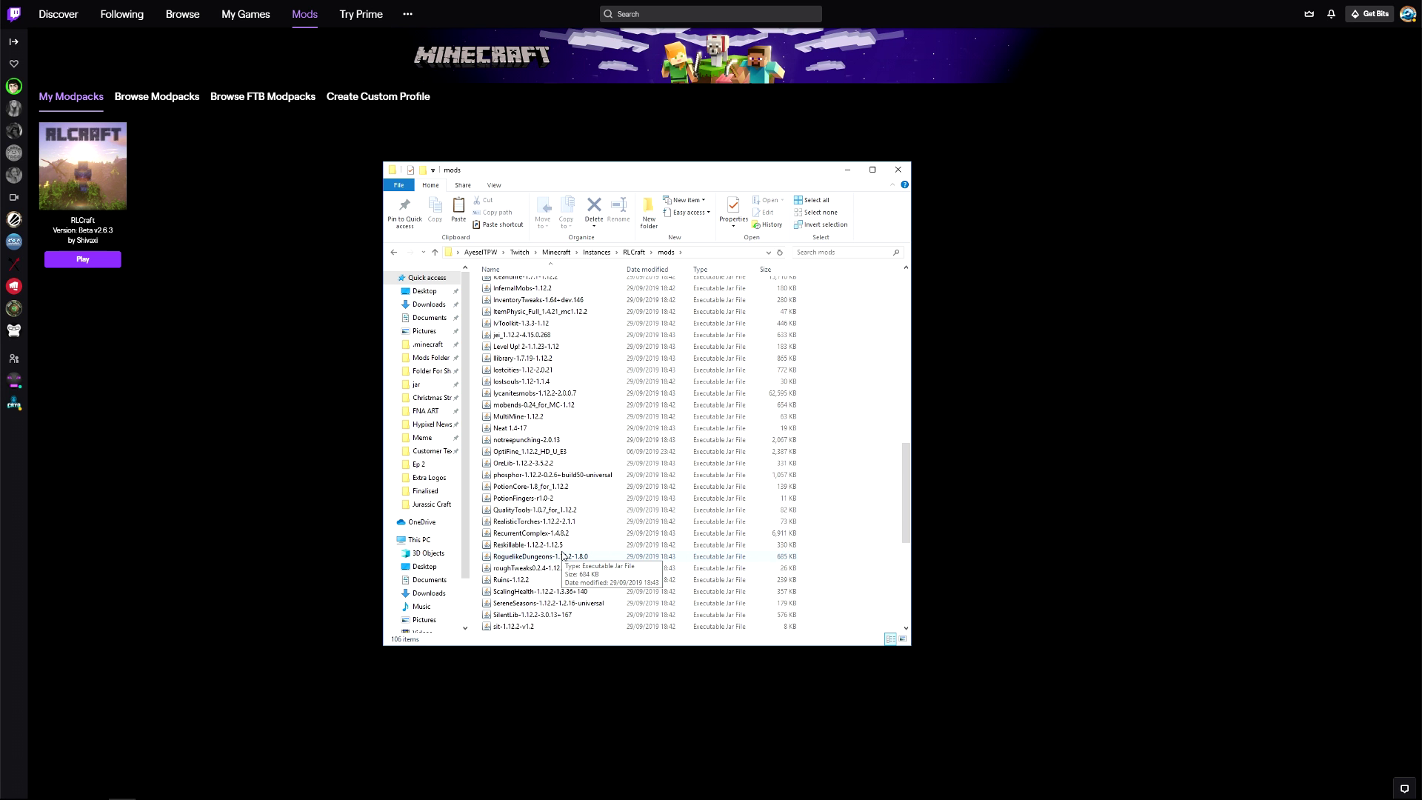
{"action": "scroll", "coordinate": [563, 556], "scroll_direction": "down", "scroll_amount": 7}
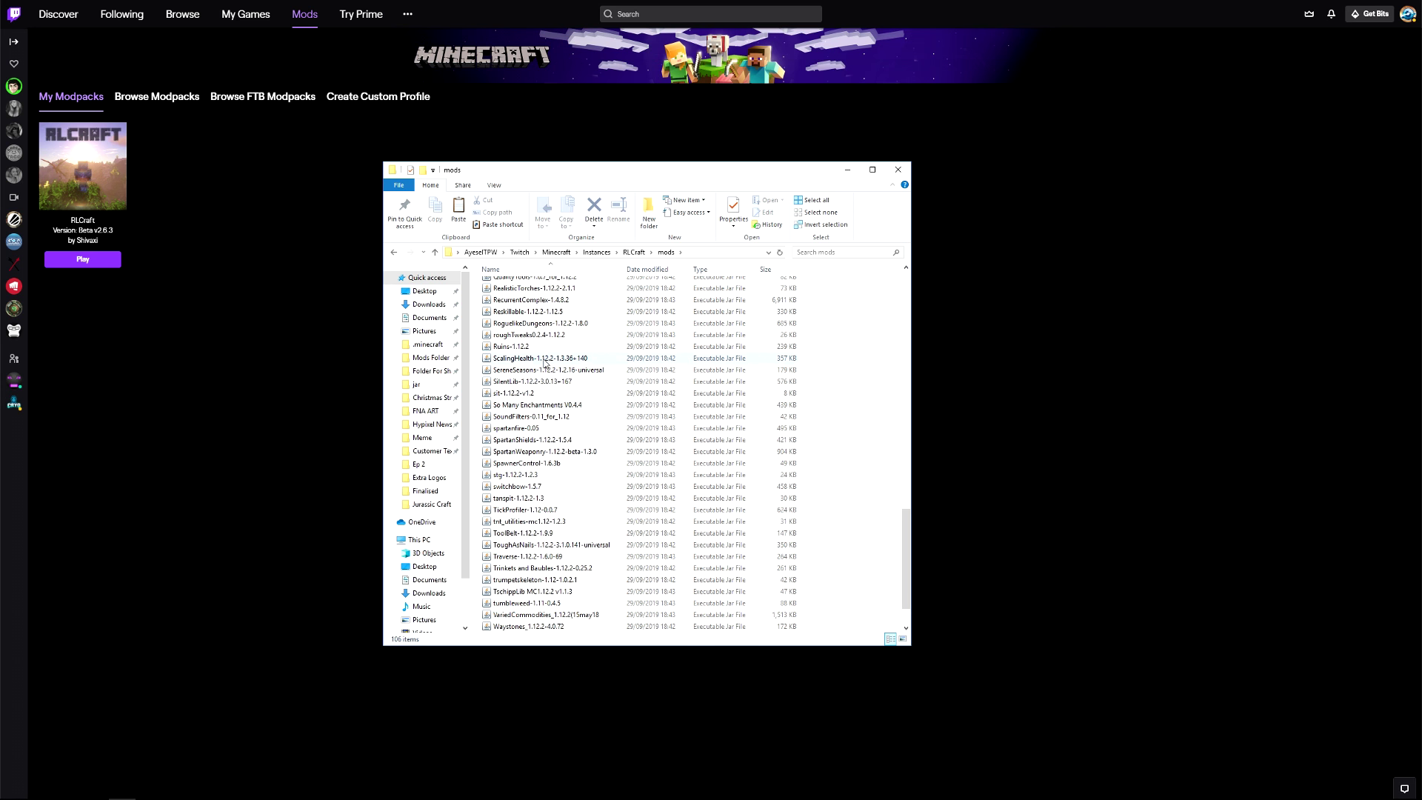
{"action": "scroll", "coordinate": [544, 362], "scroll_direction": "up", "scroll_amount": 8}
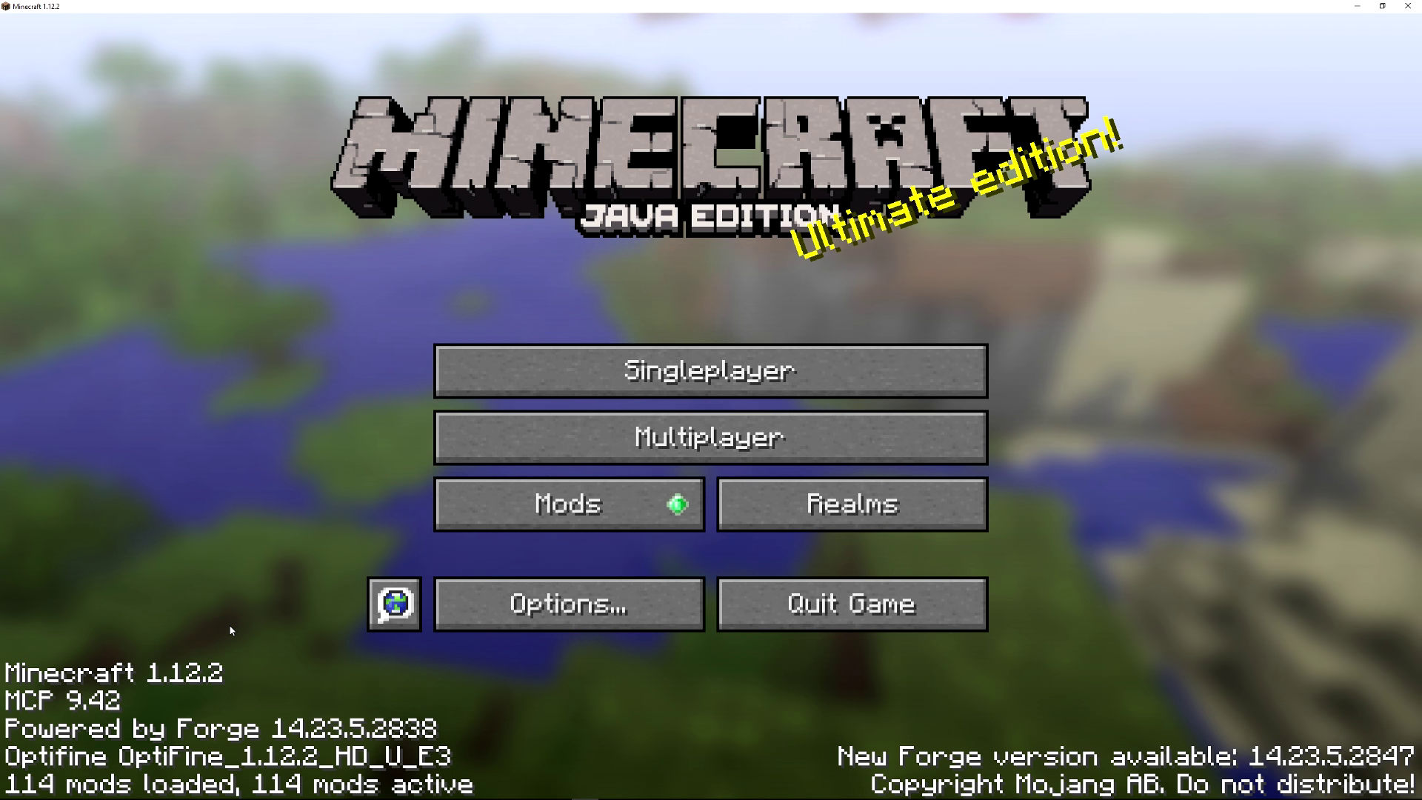
Start the RLCraft Thumbnails world from the Singleplayer list.
{"action": "left_click", "coordinate": [512, 383]}
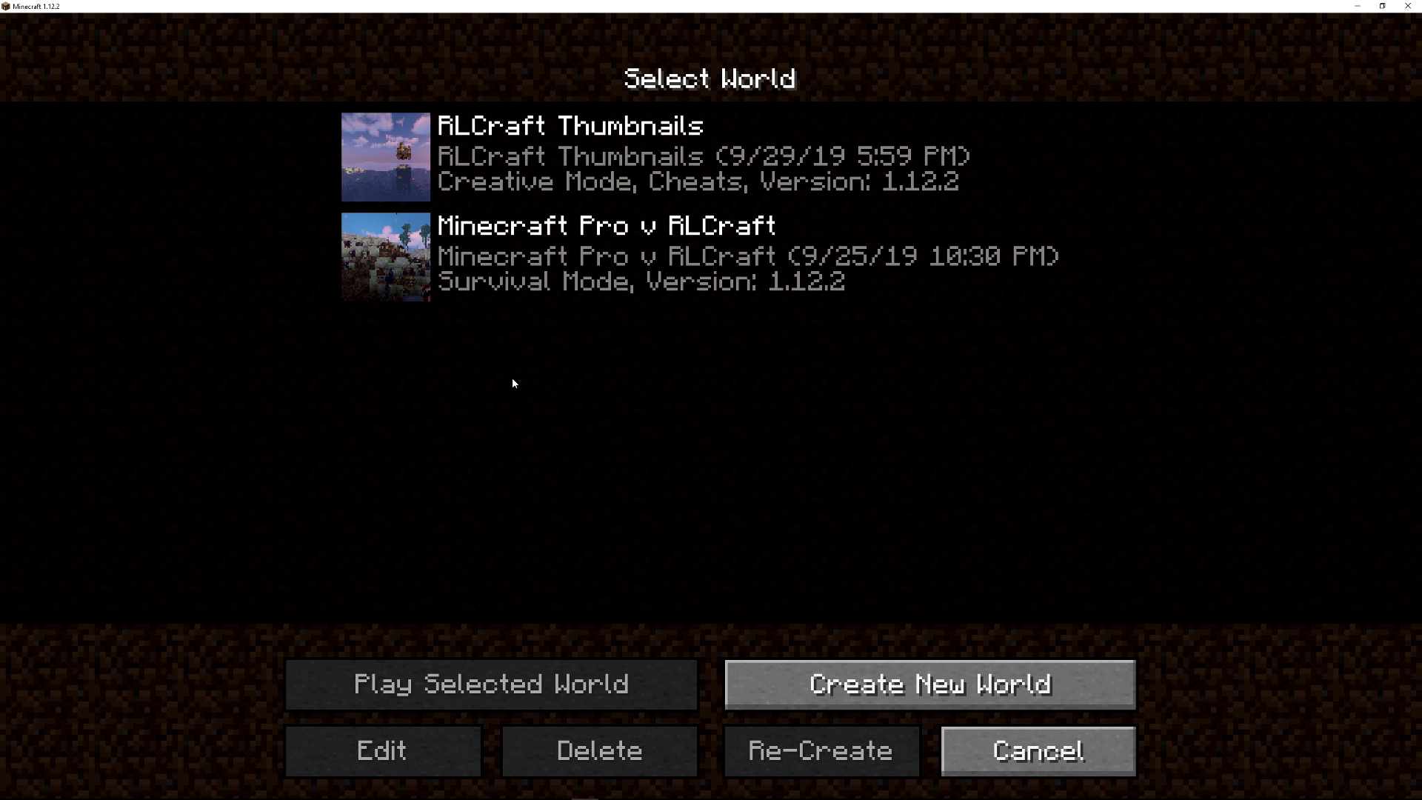
{"action": "mouse_move", "coordinate": [398, 168]}
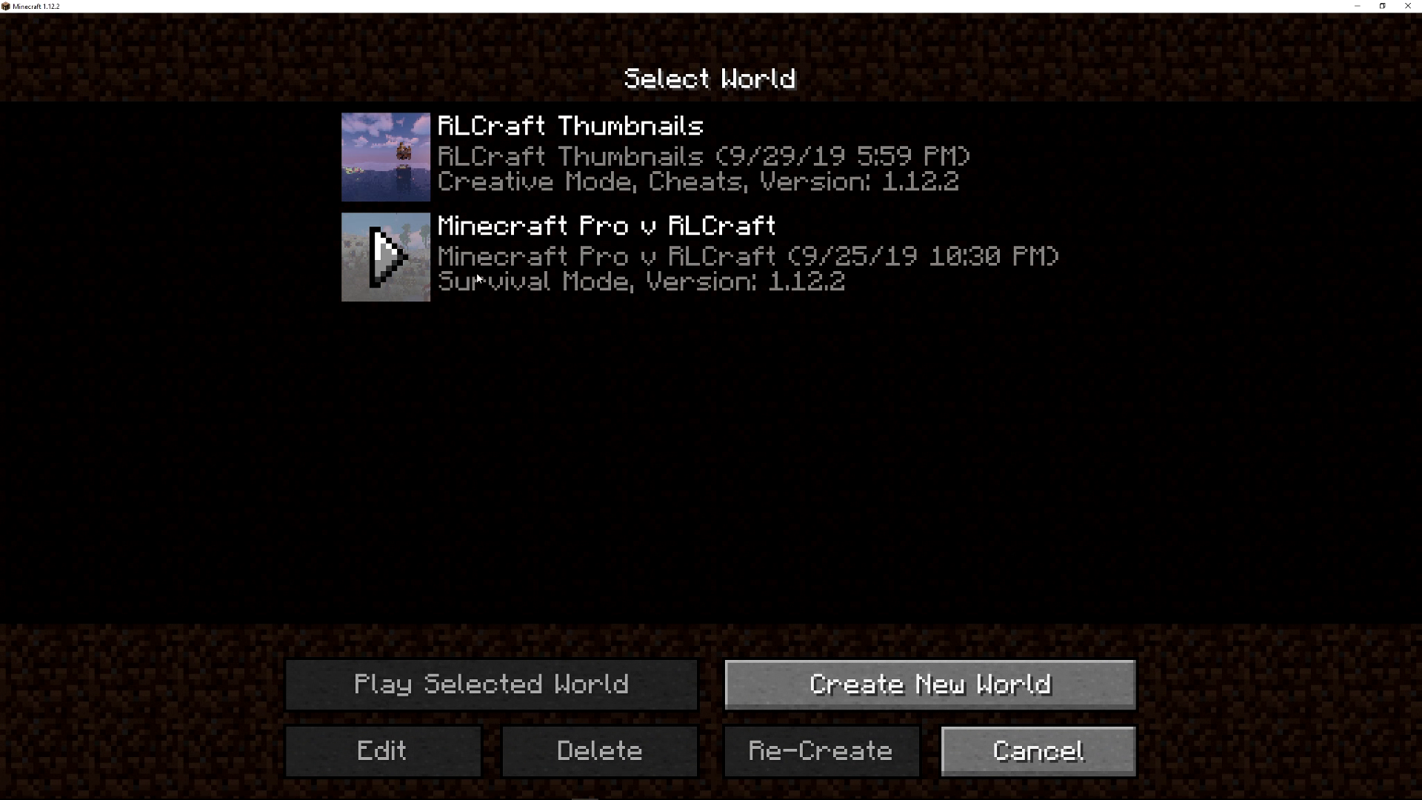
{"action": "left_click", "coordinate": [395, 157]}
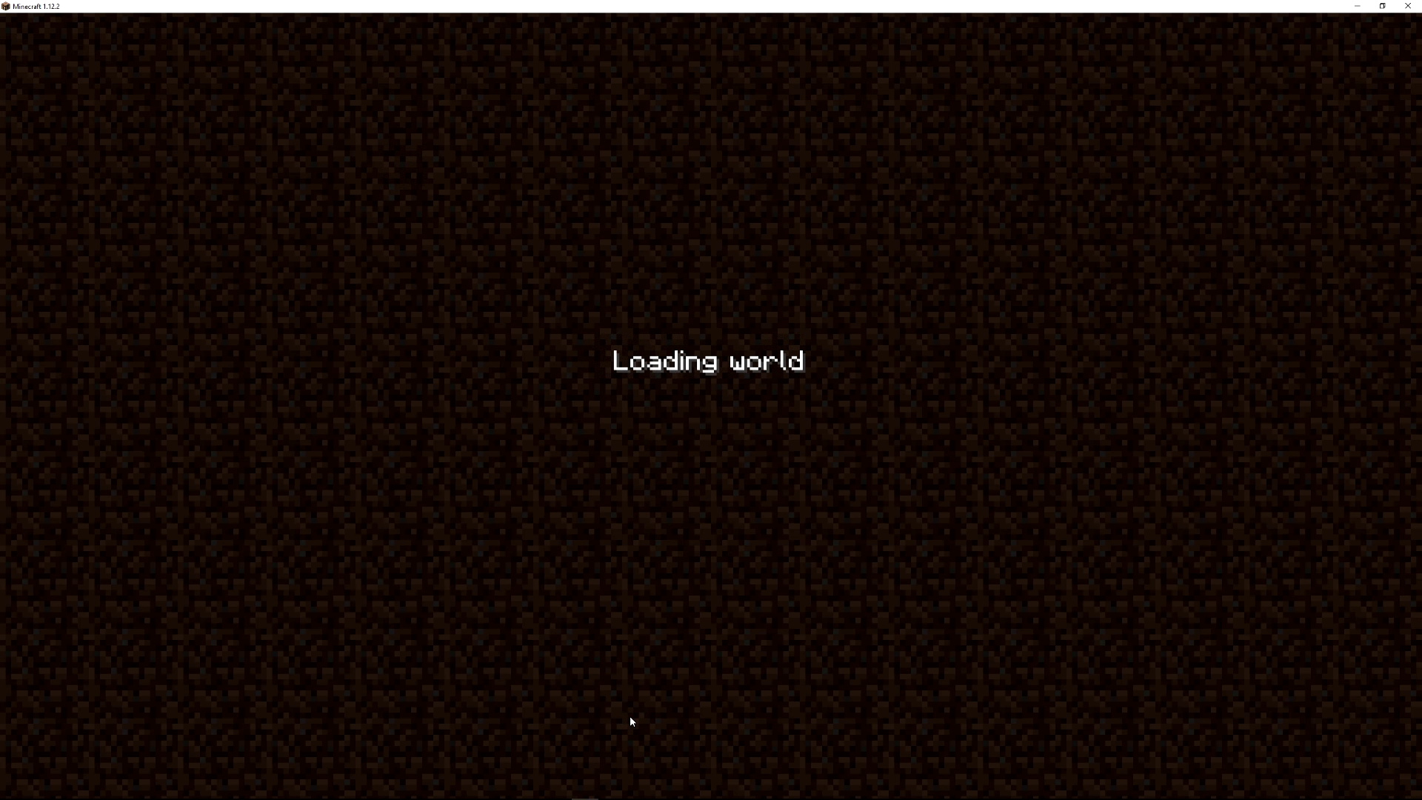